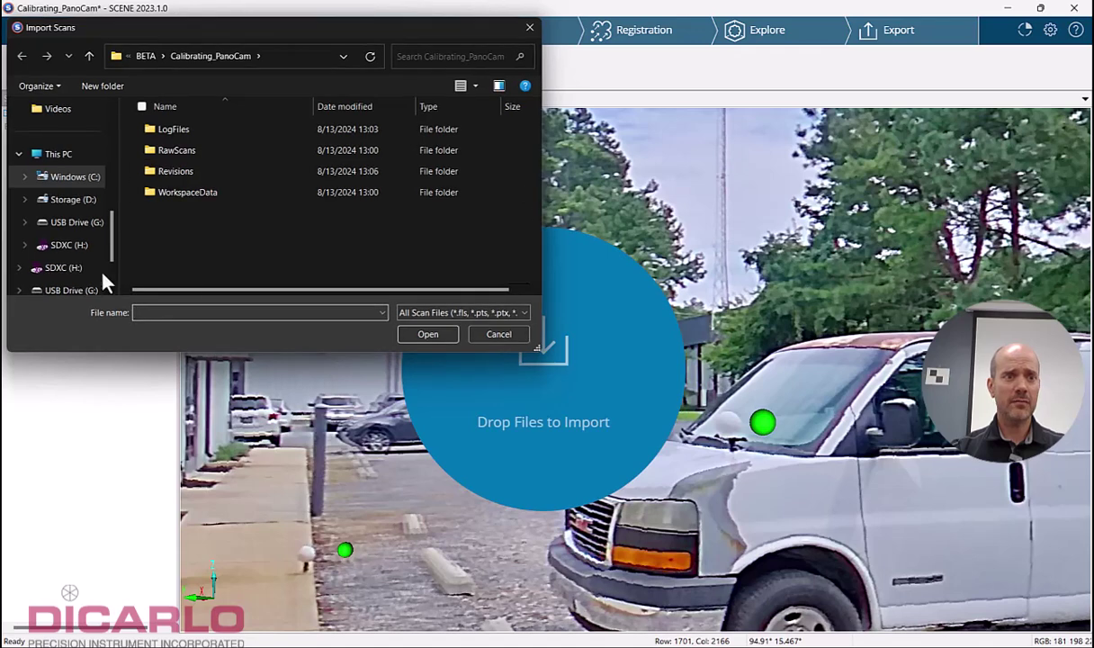
Import PanoCam_Calibration_Scan_001.fls from the Scans folder on the SDXC (H:) card into the project.
click(63, 245)
double_click(158, 149)
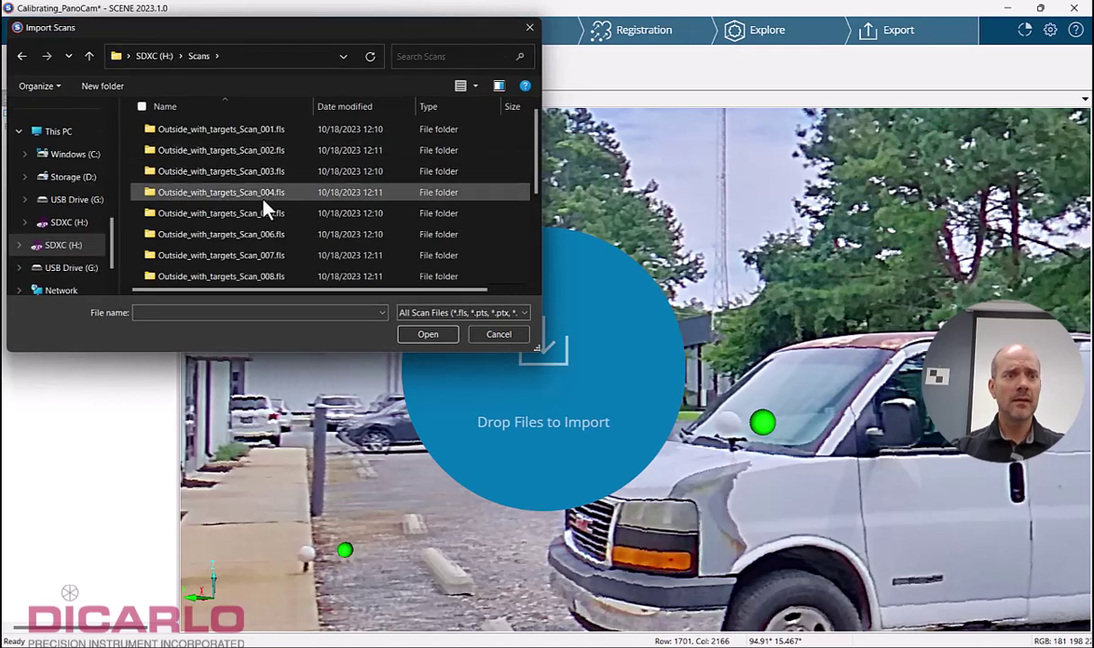
scroll(207, 234, down, 1)
click(234, 252)
drag(312, 251, 531, 360)
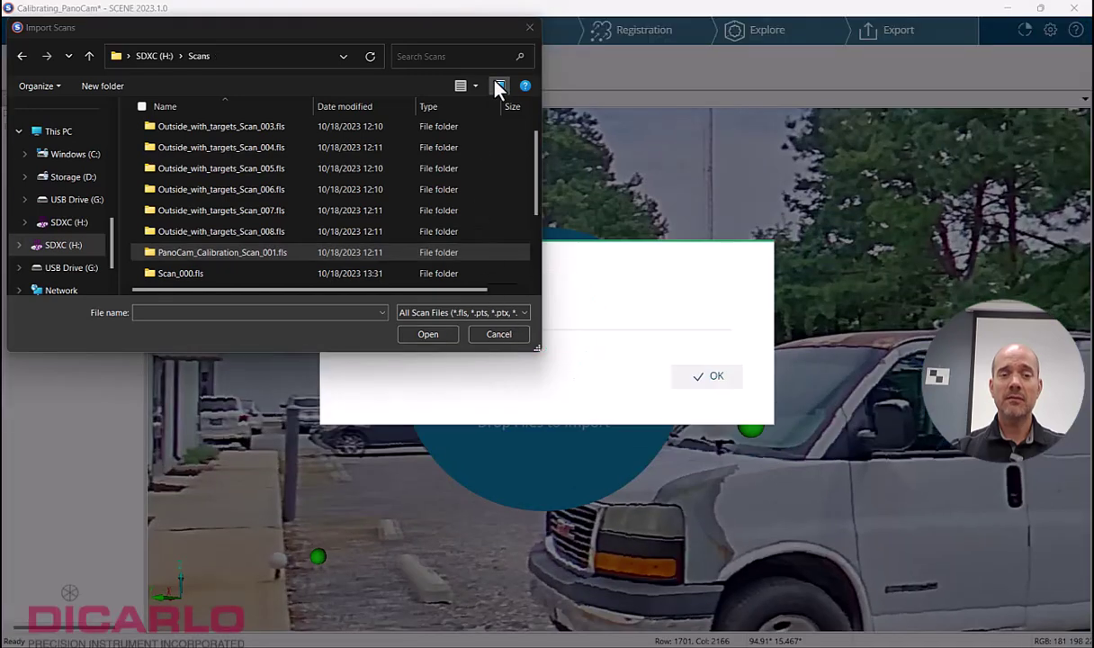
click(529, 28)
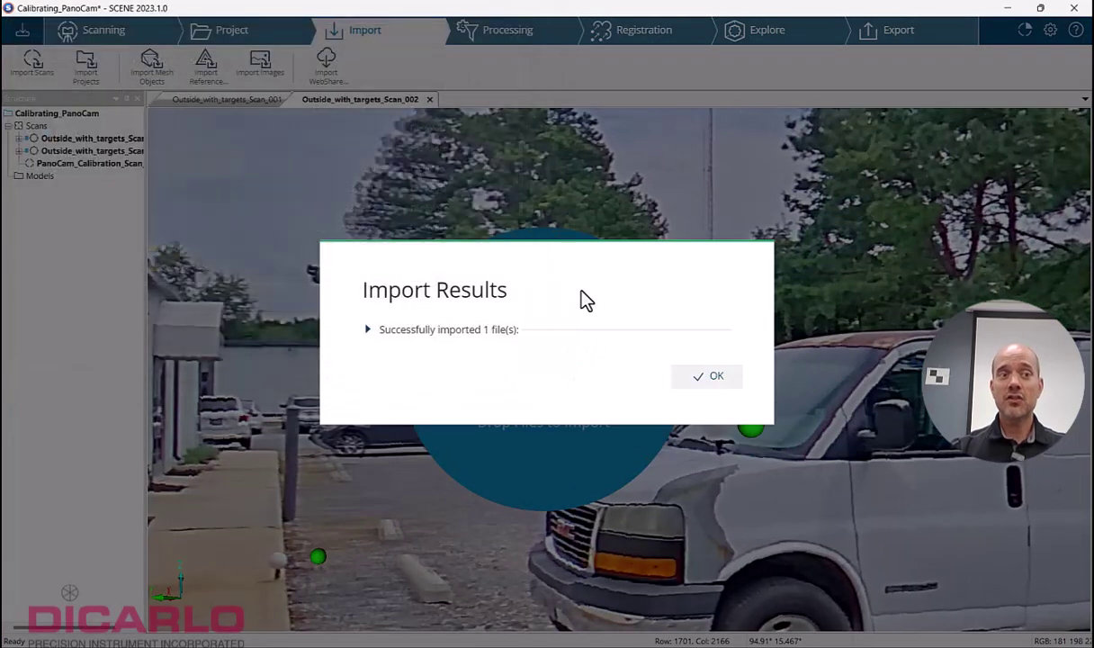
click(708, 380)
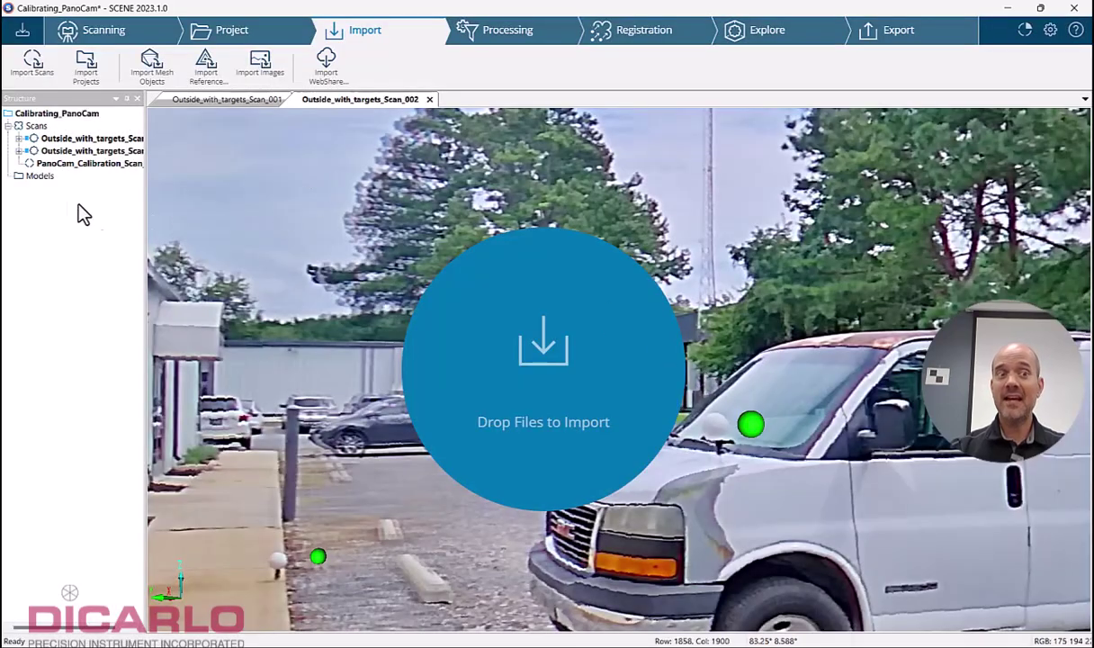
click(499, 43)
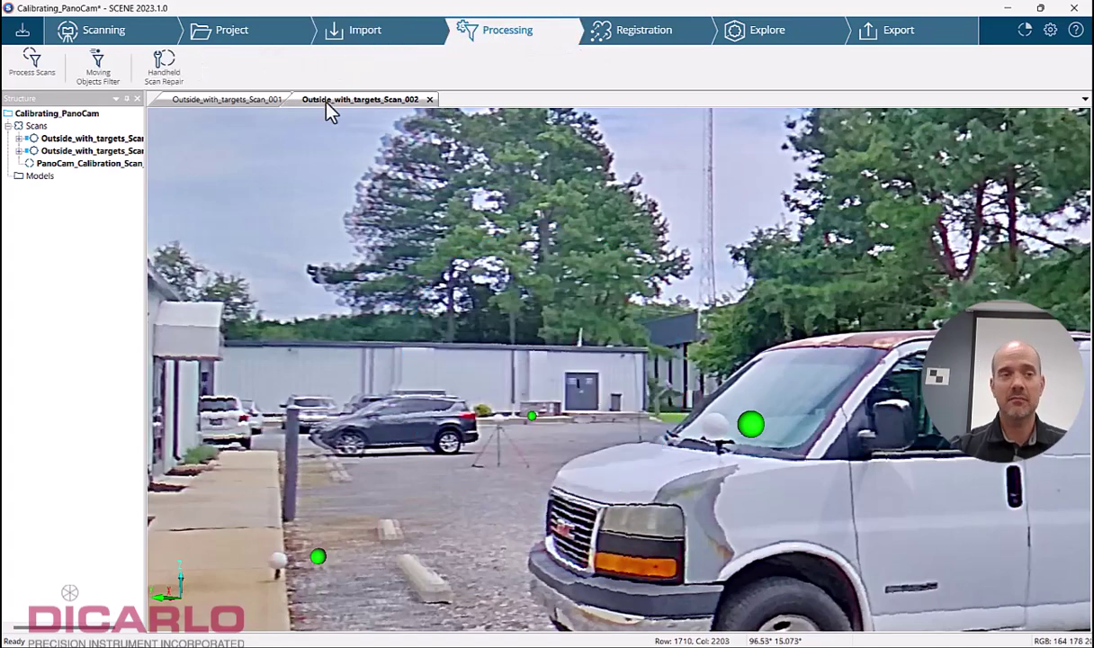
click(33, 63)
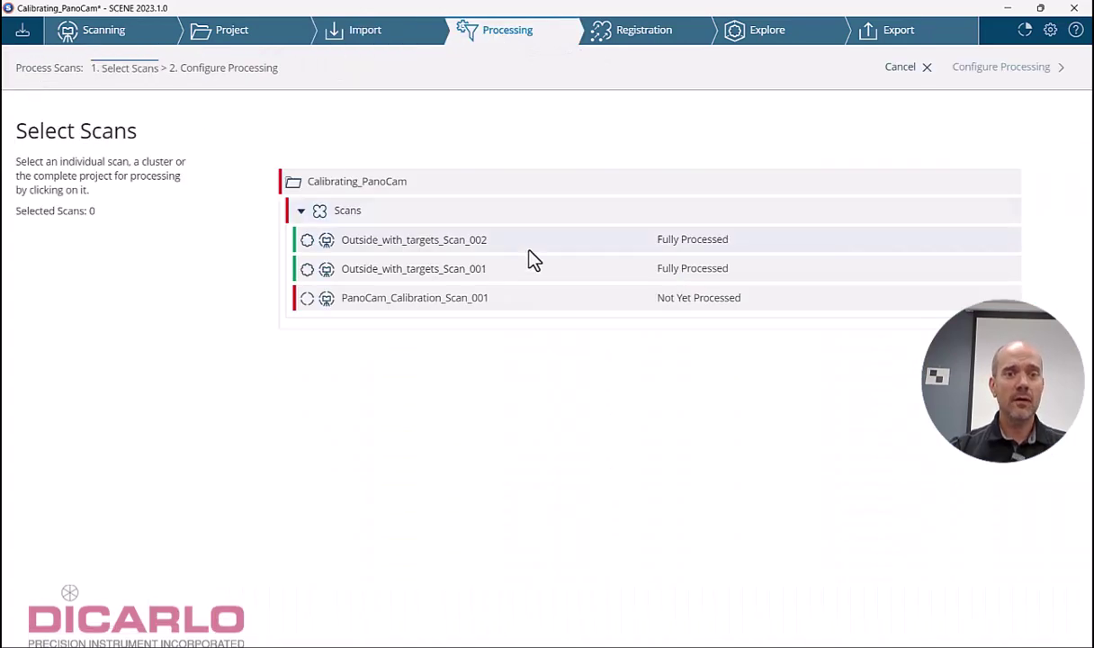
click(458, 299)
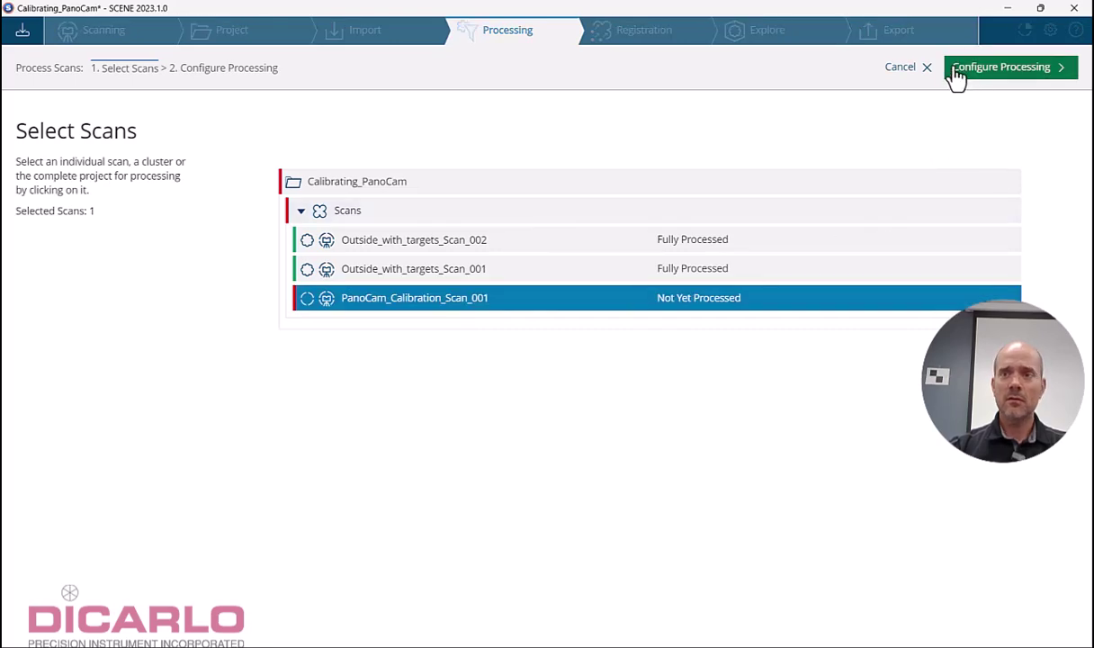
click(899, 68)
Create a new scan cluster named Calibration under the project and move the PanoCam calibration scan into it.
right_click(31, 117)
mouse_move(81, 137)
click(255, 269)
text(Calibration)
key(Return)
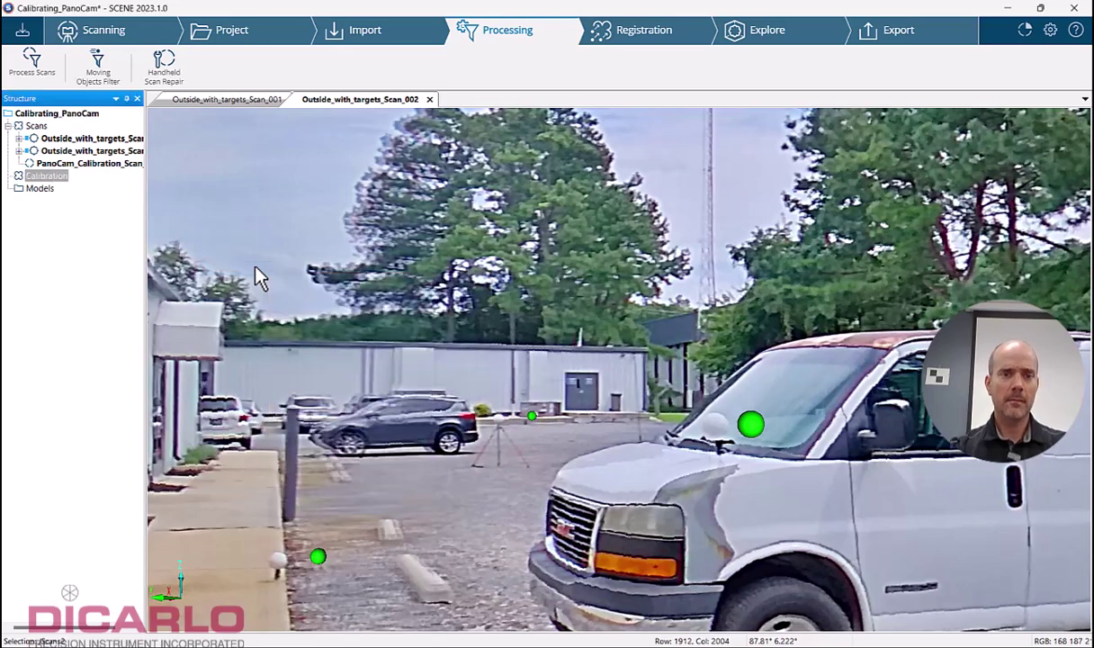
drag(88, 169, 50, 177)
click(17, 163)
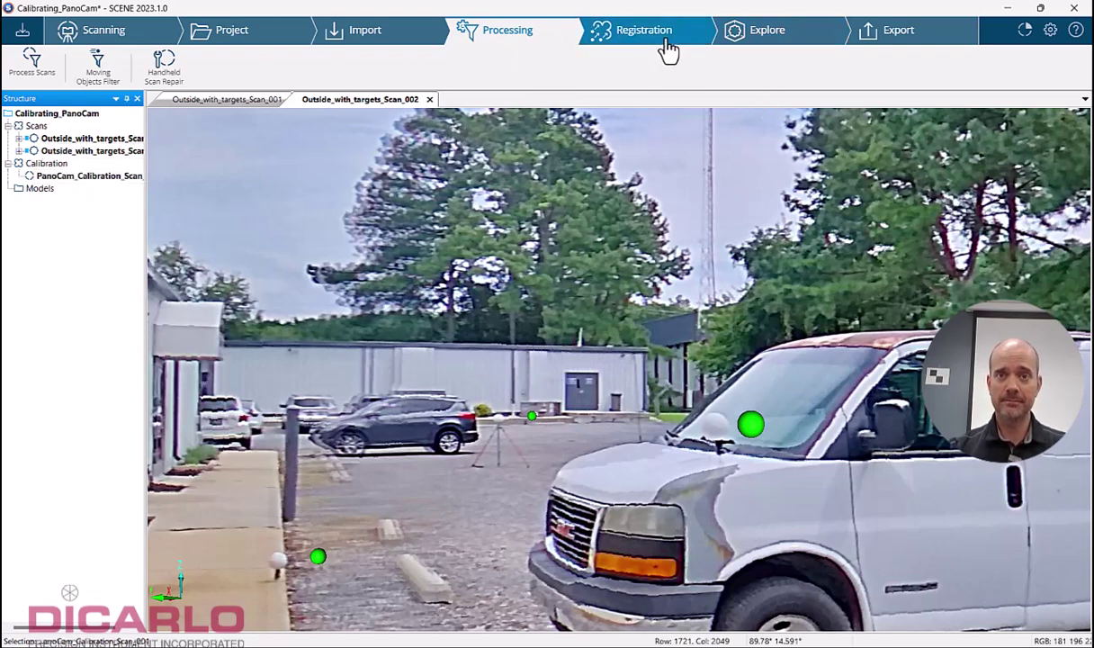
Process the Calibration cluster with Colorize Scans as the colorization option.
click(32, 65)
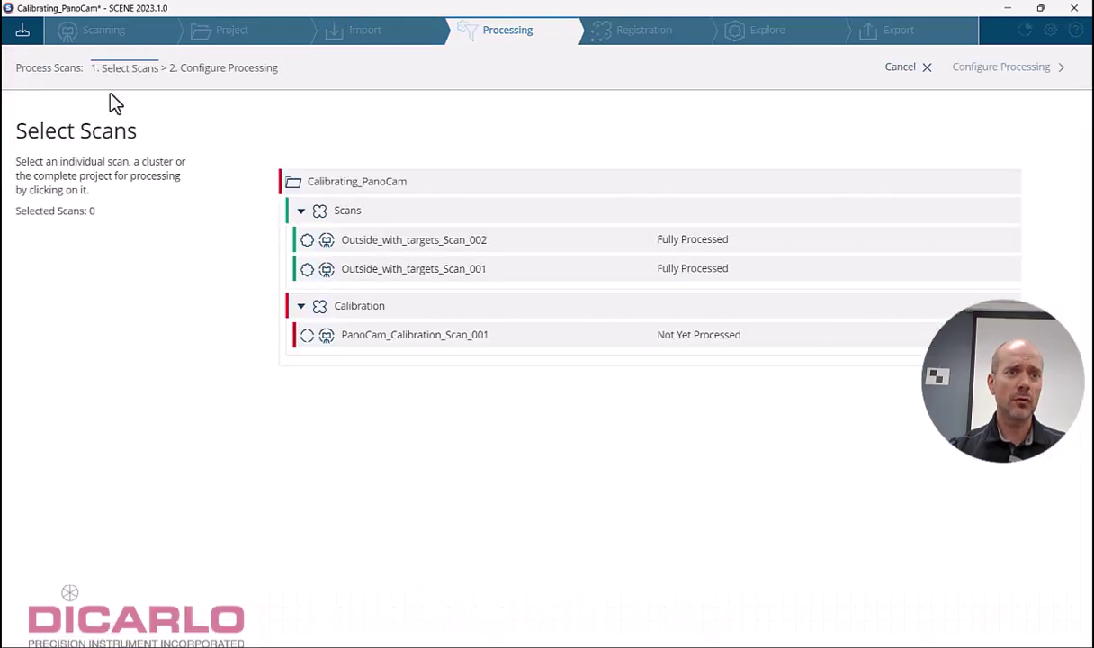
click(447, 310)
click(1026, 70)
click(274, 352)
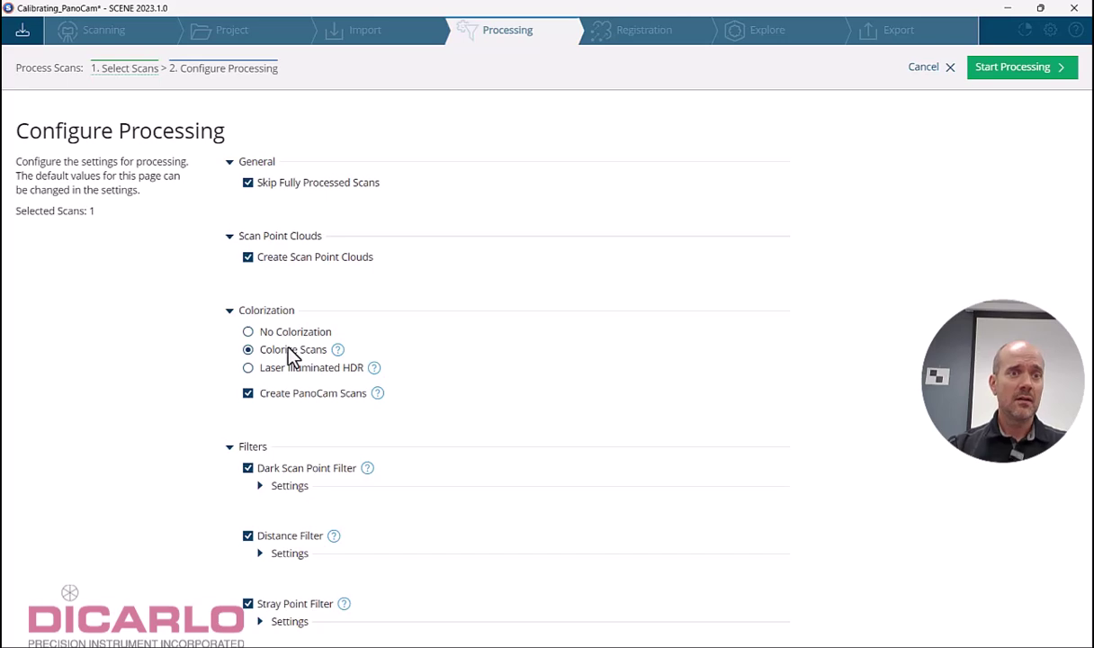
scroll(300, 431, down, 3)
scroll(299, 452, down, 6)
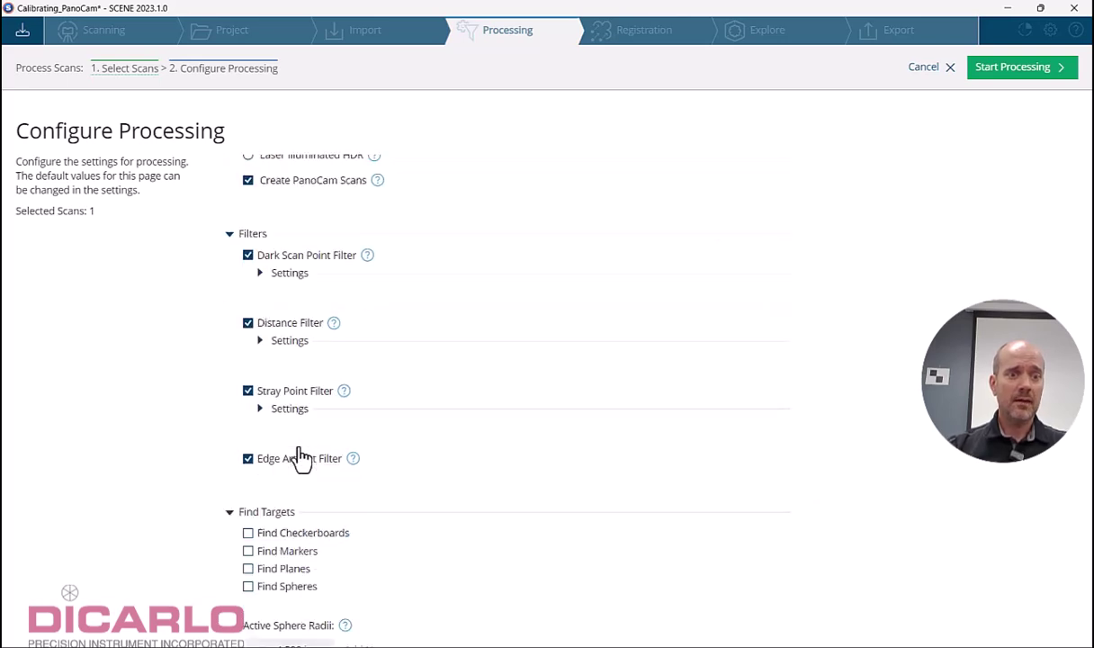
scroll(296, 441, up, 9)
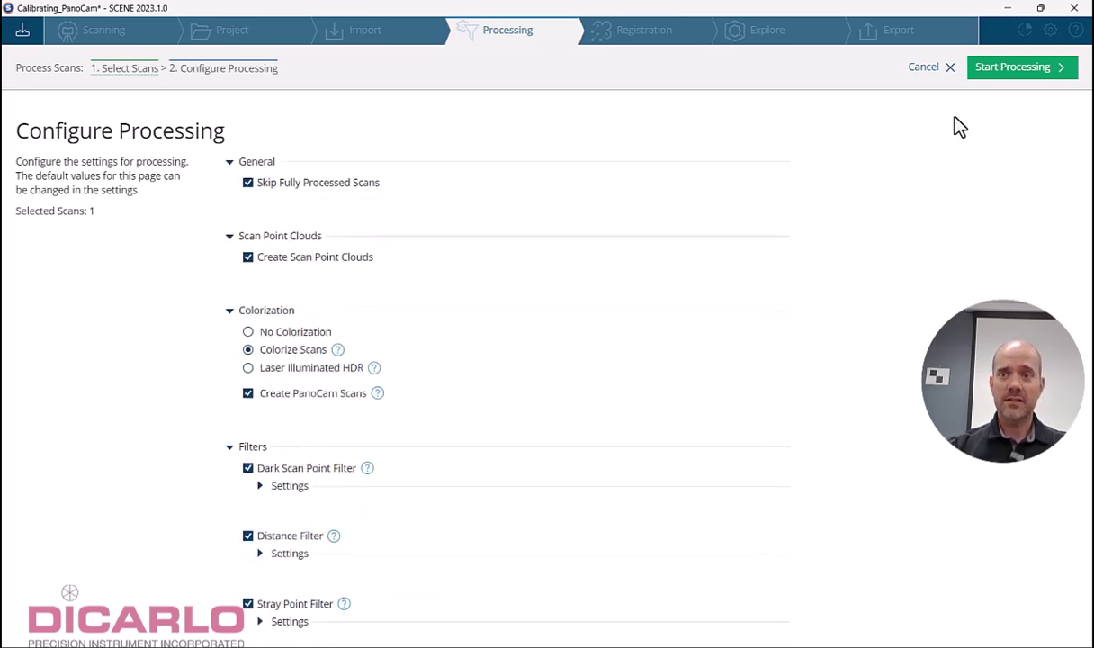
click(1034, 70)
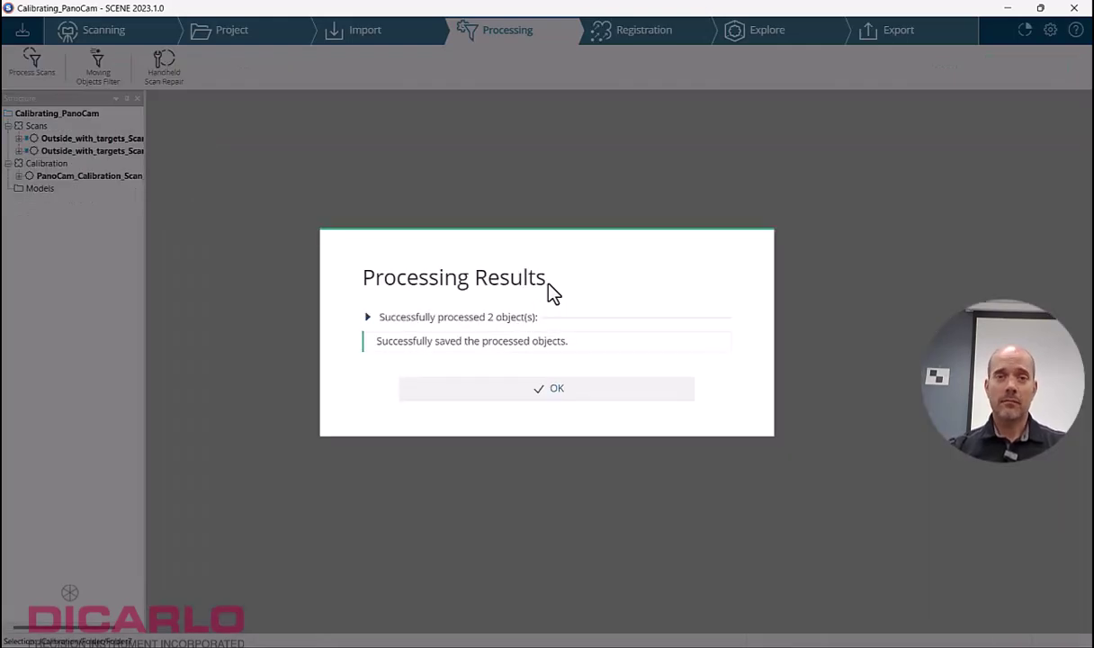
click(550, 393)
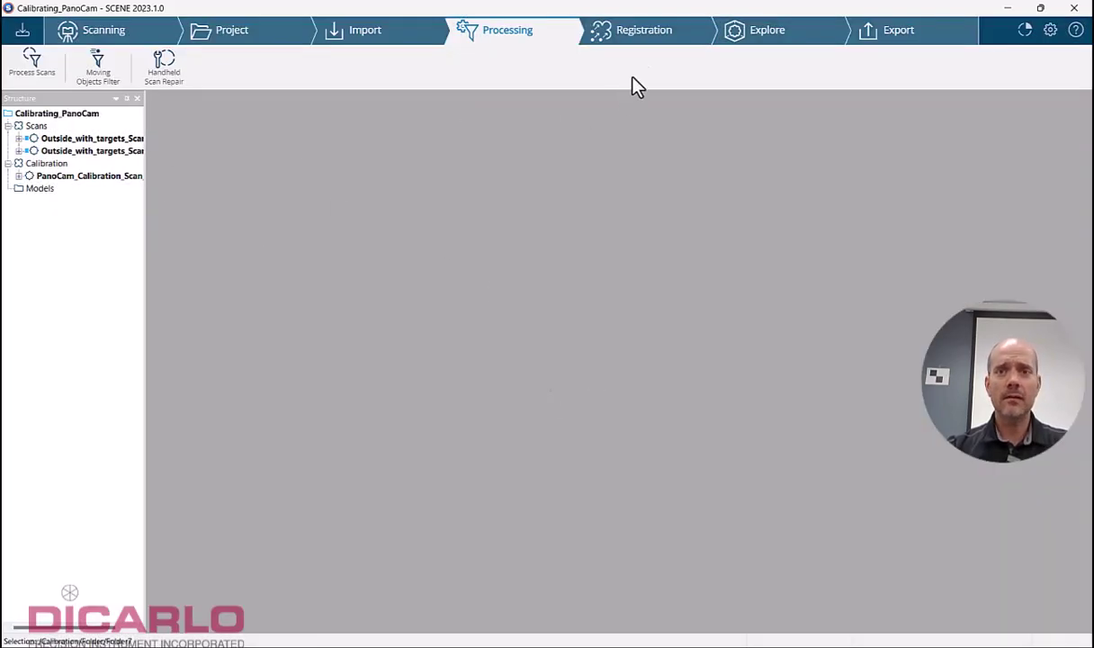
Open PanoCam_Calibration_Scan_001 in Quick View.
click(80, 177)
right_click(79, 177)
mouse_move(207, 210)
click(333, 213)
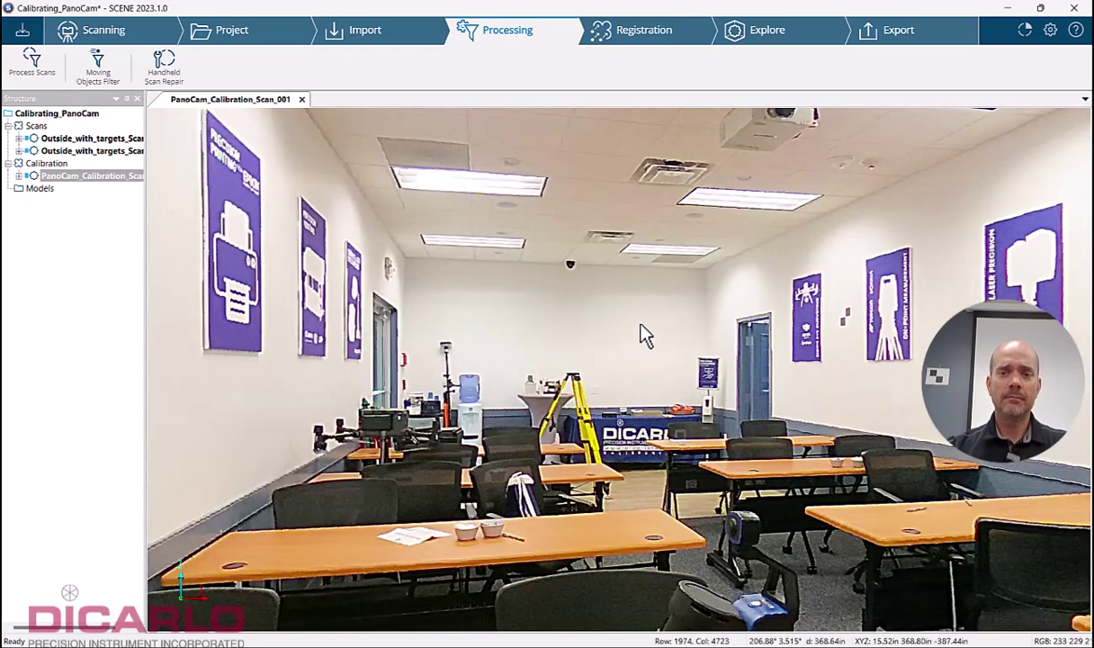
Compare the checkerboard target on the wall between the grayscale and color display of the calibration scan, and close the view.
click(765, 35)
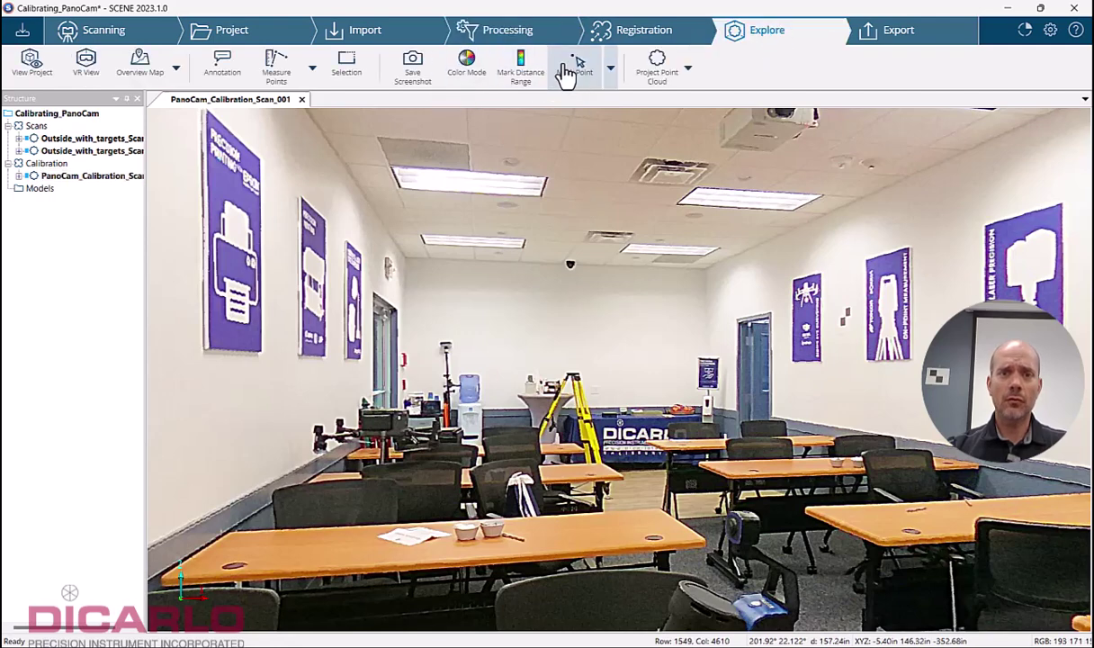
click(460, 77)
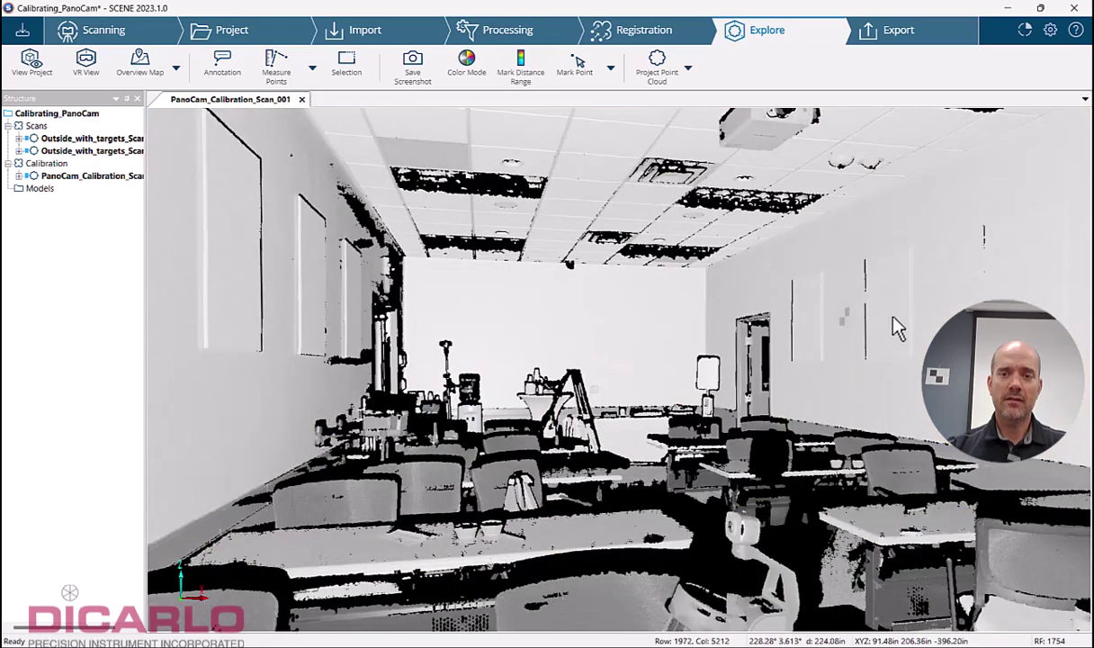
scroll(918, 322, up, 2)
scroll(859, 342, up, 2)
scroll(576, 410, up, 3)
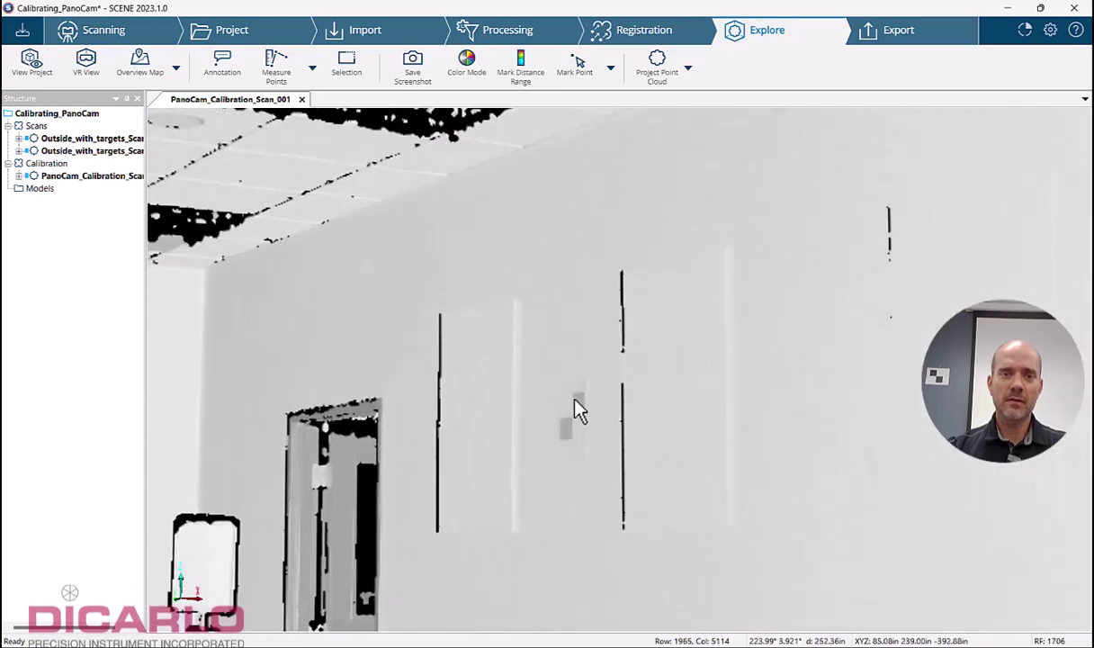
click(465, 62)
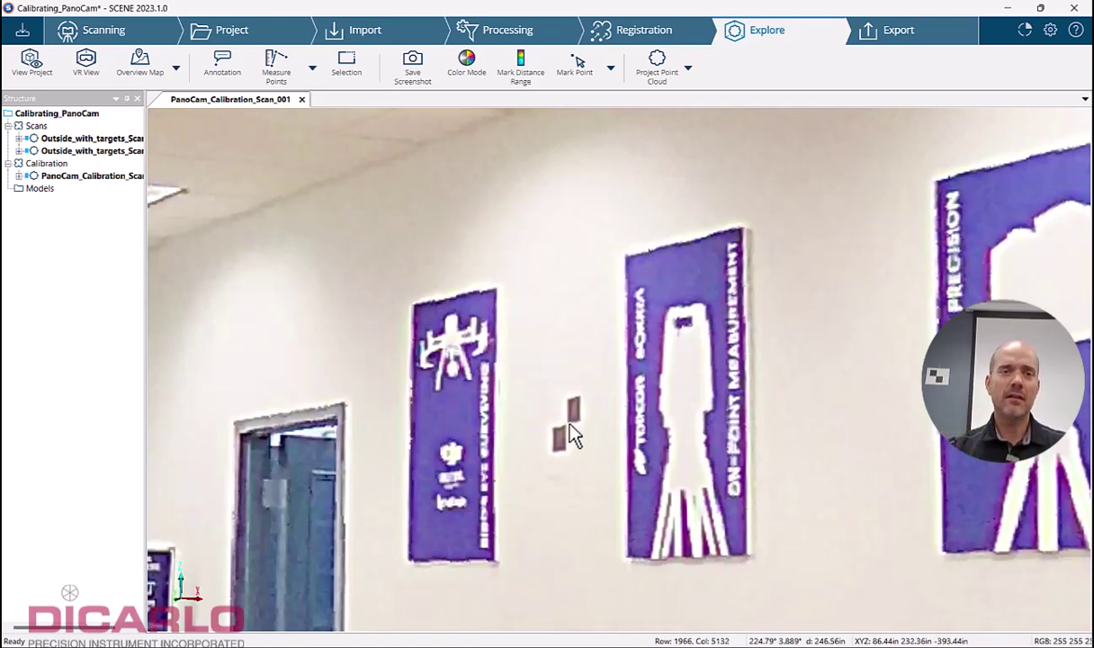
click(303, 100)
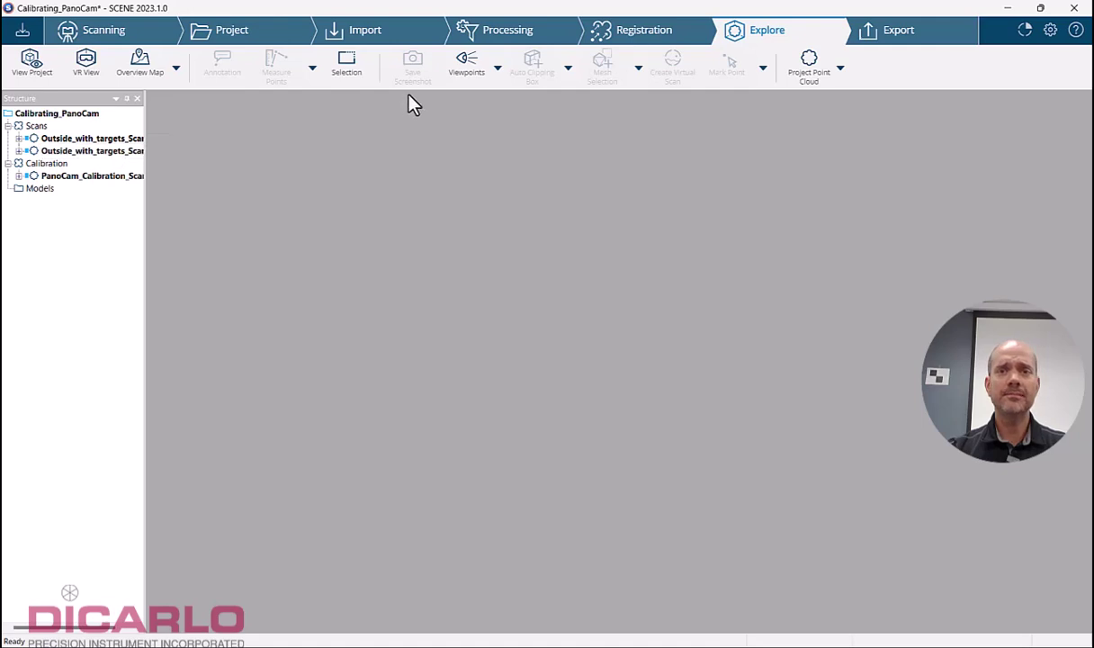
click(509, 37)
click(34, 64)
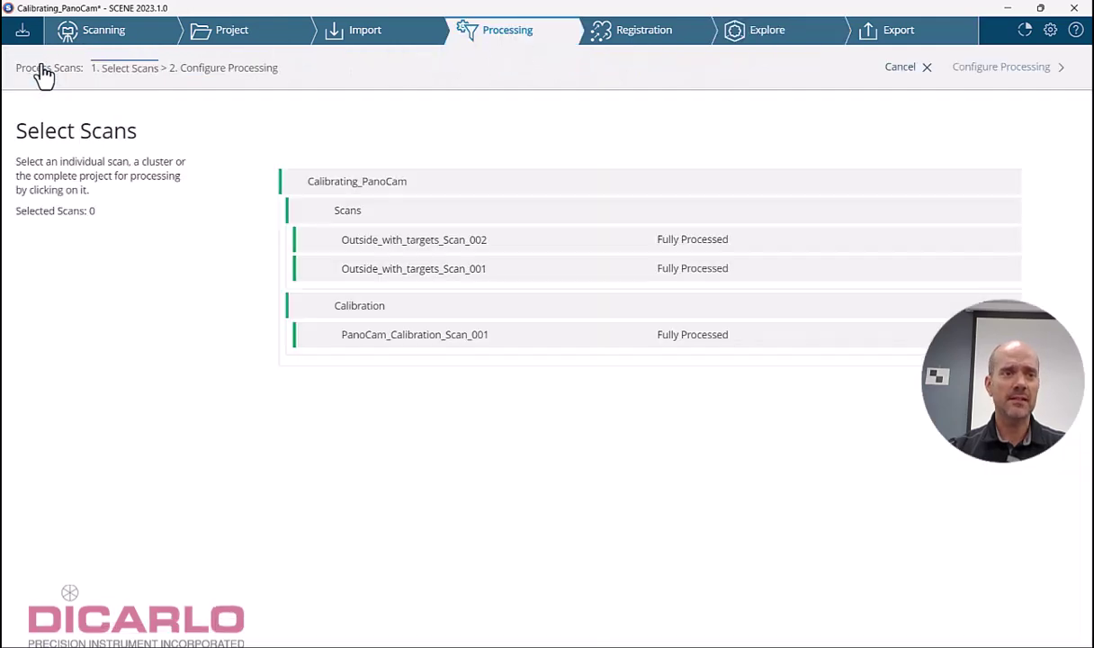
click(412, 213)
click(963, 67)
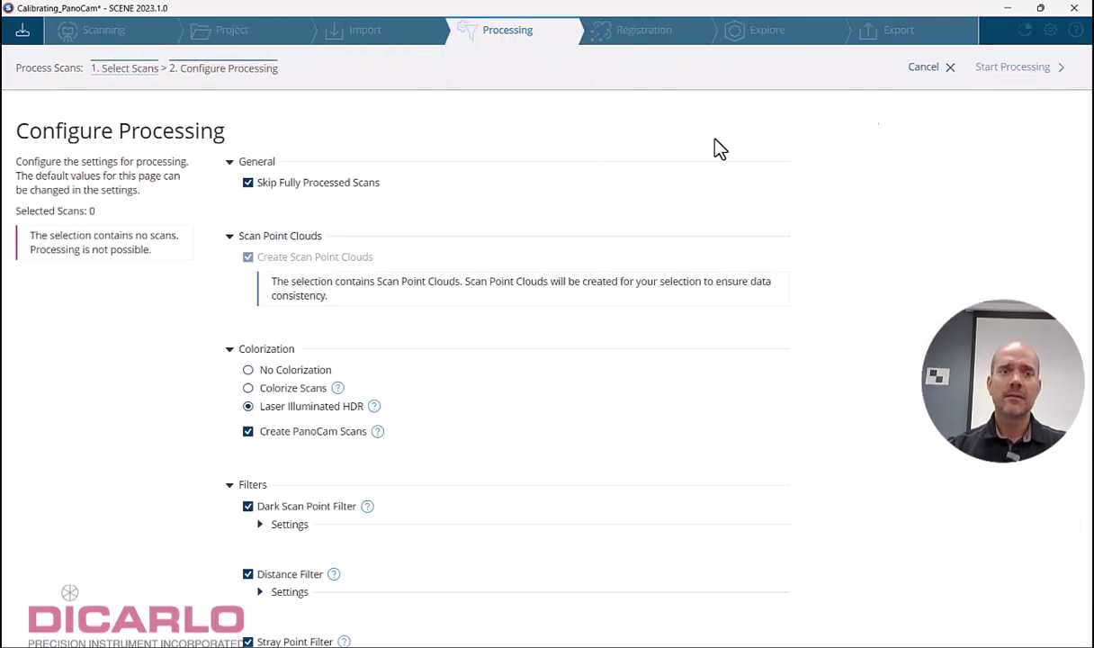
click(275, 185)
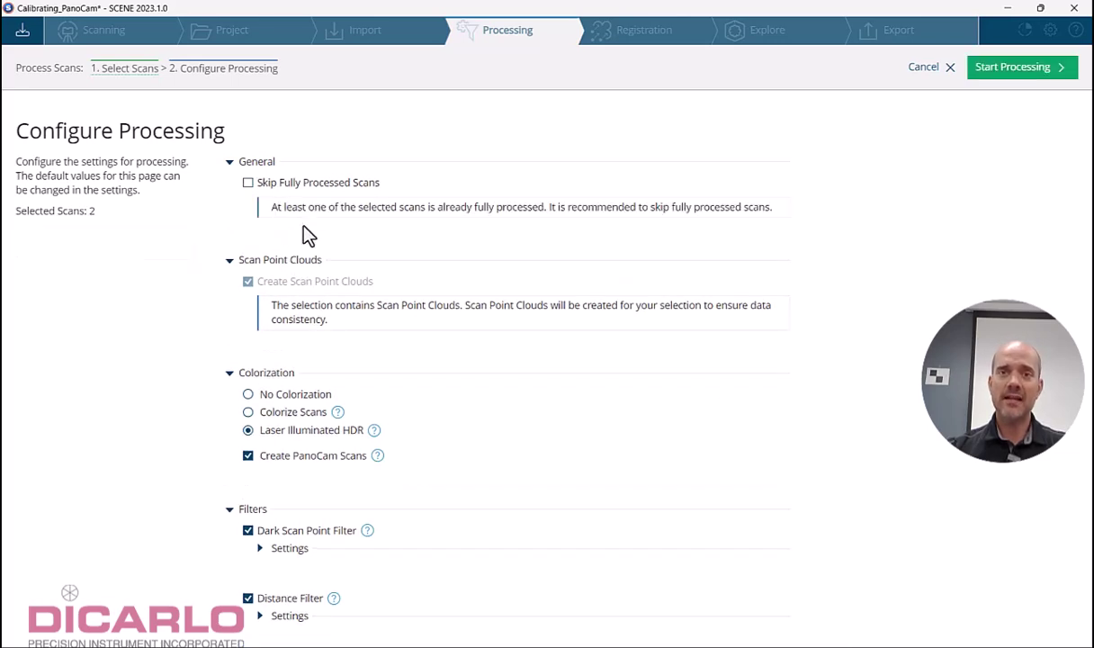
click(948, 68)
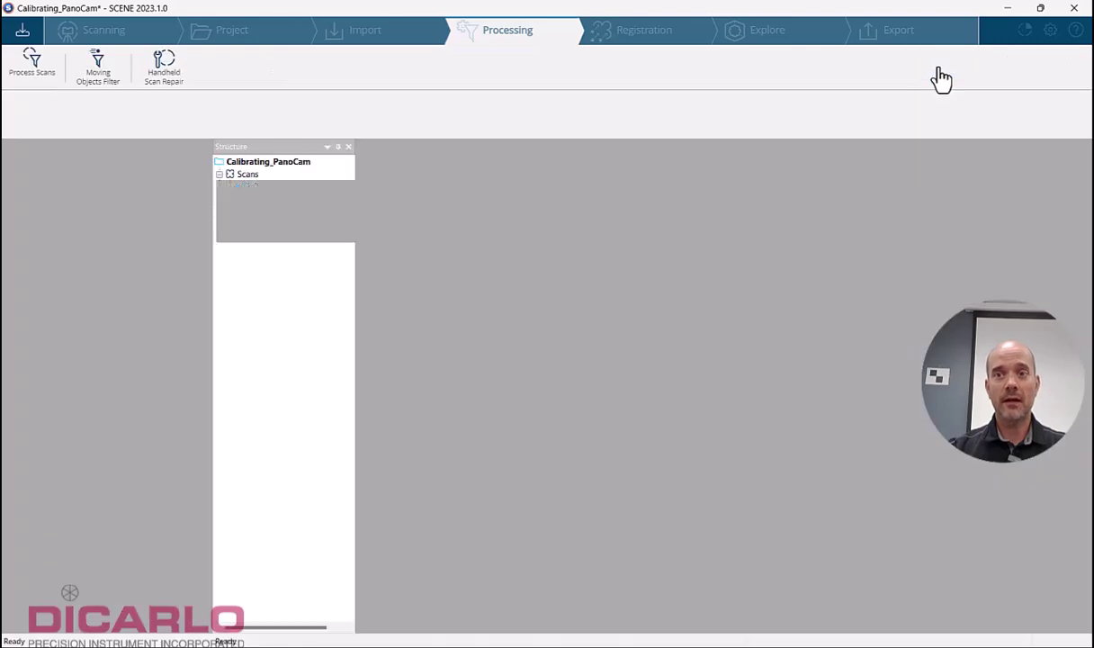
Inspect the color alignment at the sphere targets in the Quick View of Outside_with_targets_Scan_001, and close the view.
click(765, 30)
right_click(87, 141)
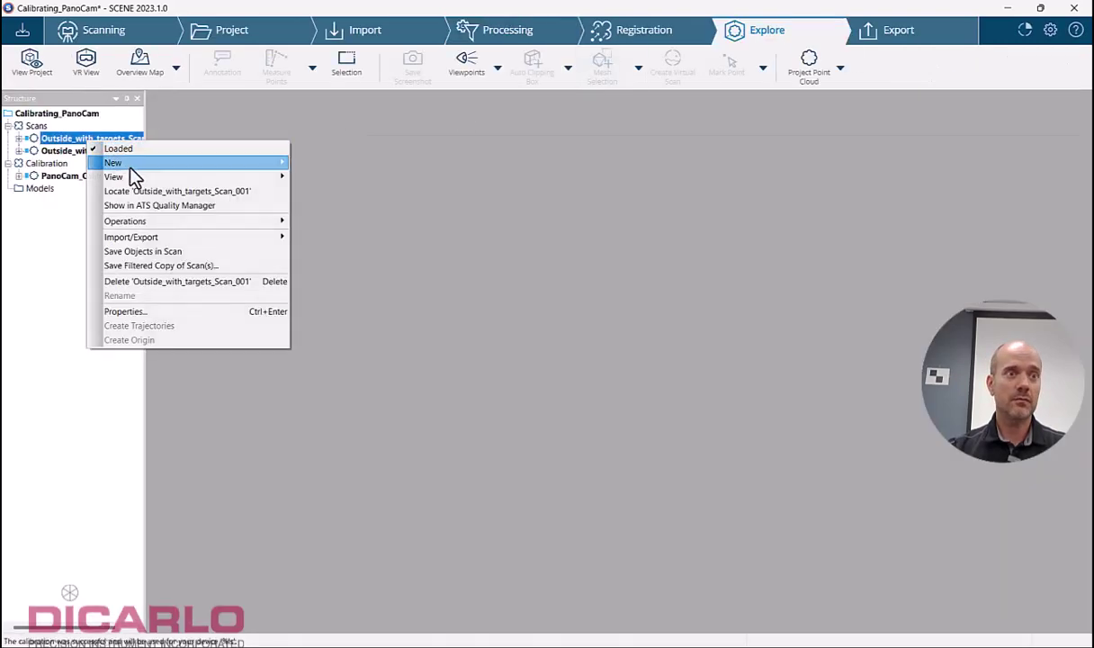
mouse_move(136, 178)
click(311, 176)
drag(800, 273, 609, 351)
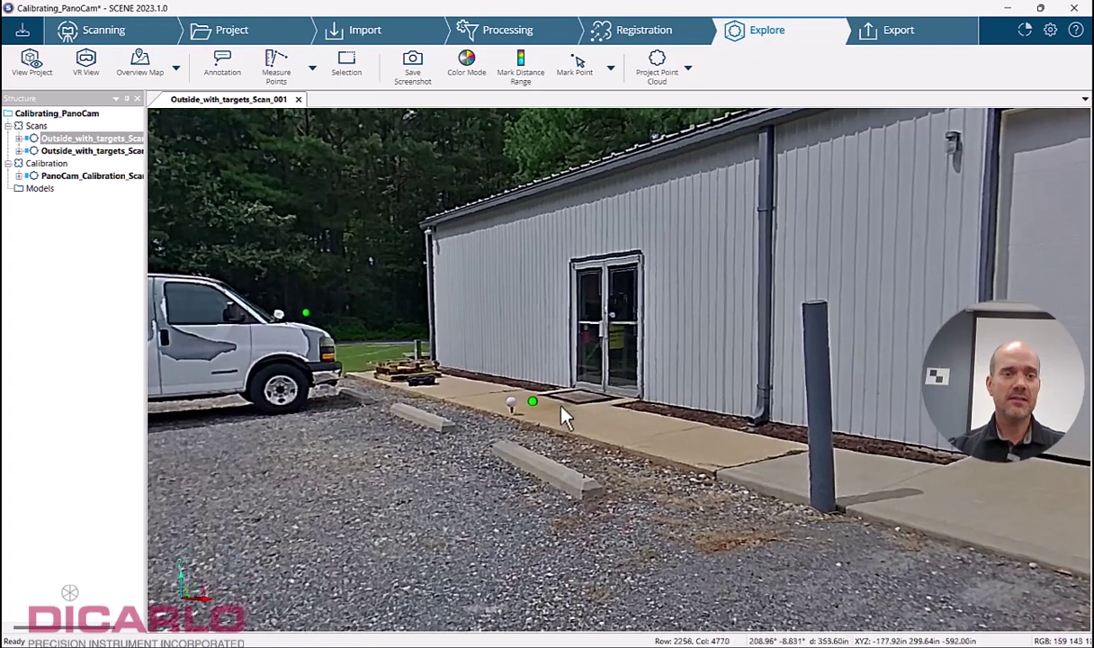
click(299, 99)
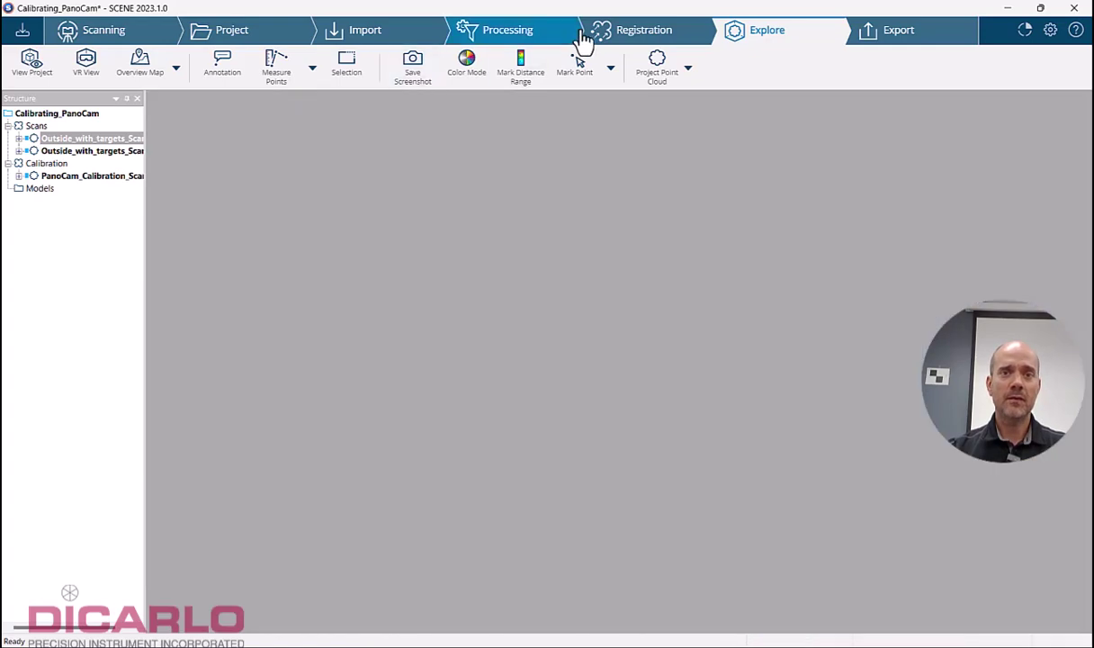
Set up reprocessing of the Scans cluster with Skip Fully Processed Scans off and Colorize Scans selected.
click(545, 38)
click(30, 68)
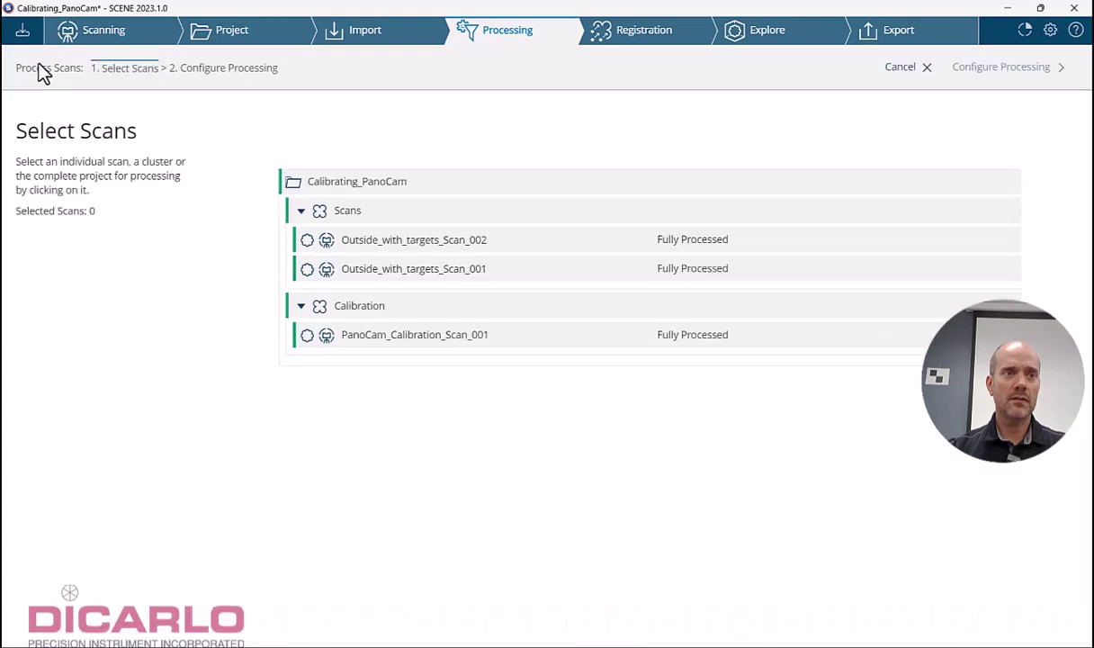
click(405, 215)
click(990, 77)
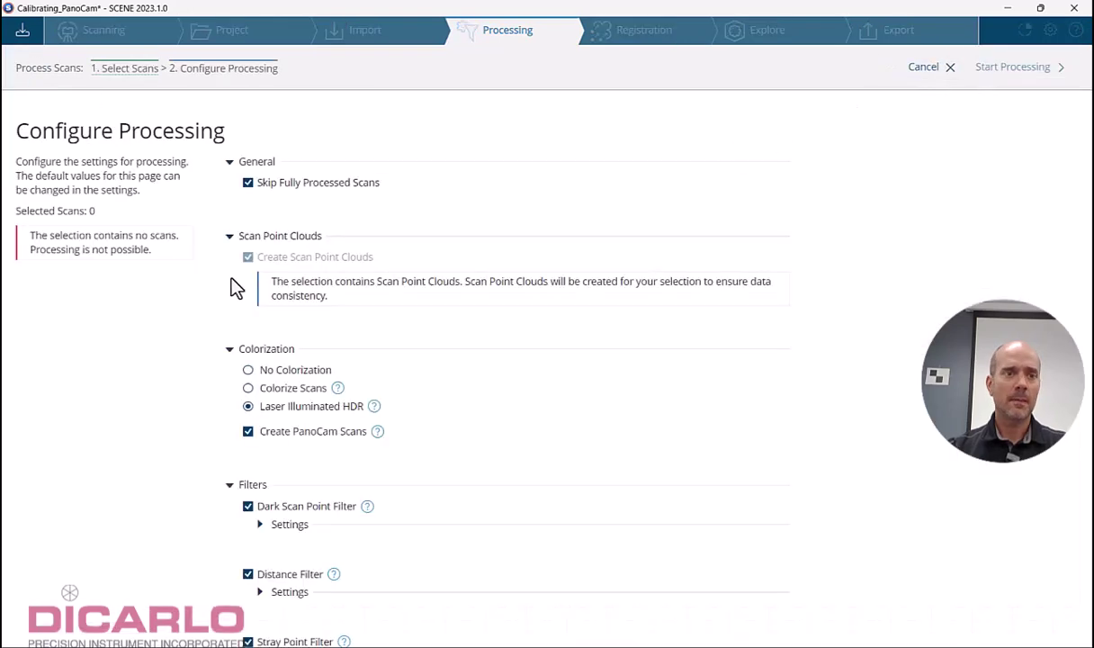
click(248, 182)
click(270, 414)
Turn off the Dark Scan Point, Distance, Stray Point and Edge Artifact filters and run the processing of the Scans cluster.
scroll(393, 495, down, 1)
scroll(393, 494, down, 2)
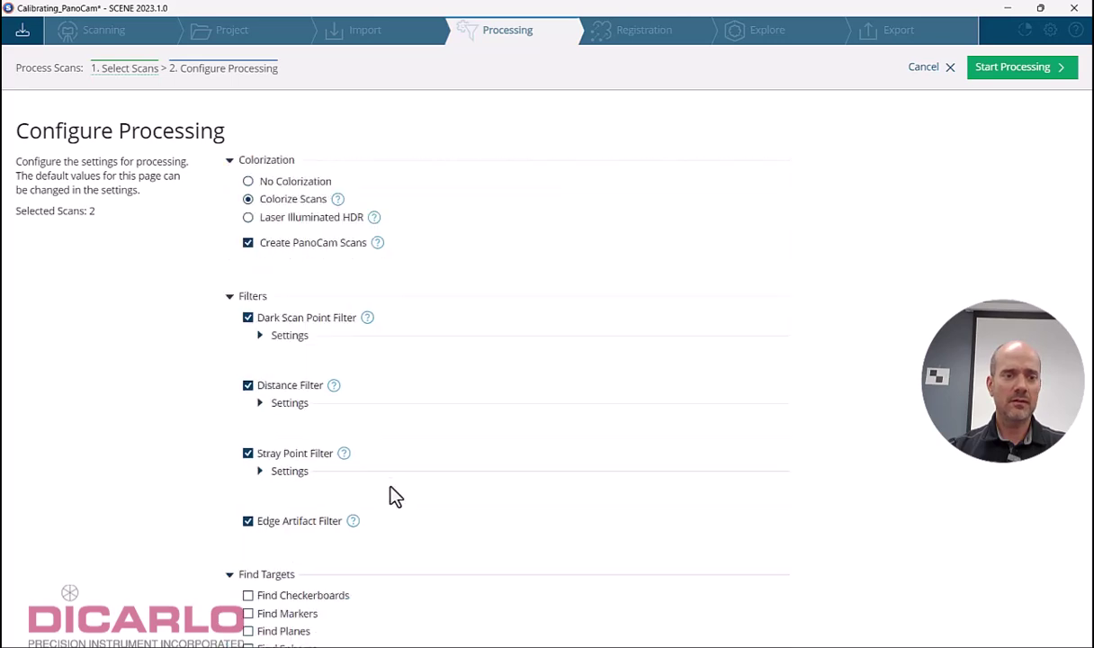
click(247, 318)
click(248, 385)
click(248, 452)
click(247, 520)
scroll(329, 428, down, 2)
scroll(328, 430, down, 2)
scroll(330, 440, up, 7)
scroll(366, 386, down, 3)
scroll(357, 372, up, 3)
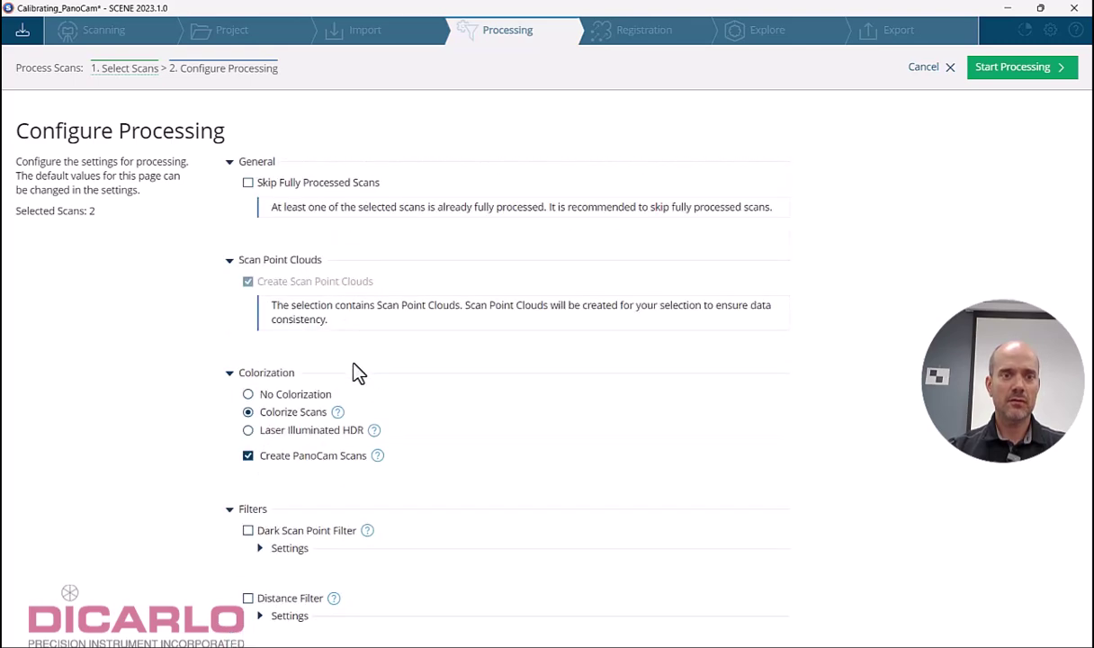
click(1024, 76)
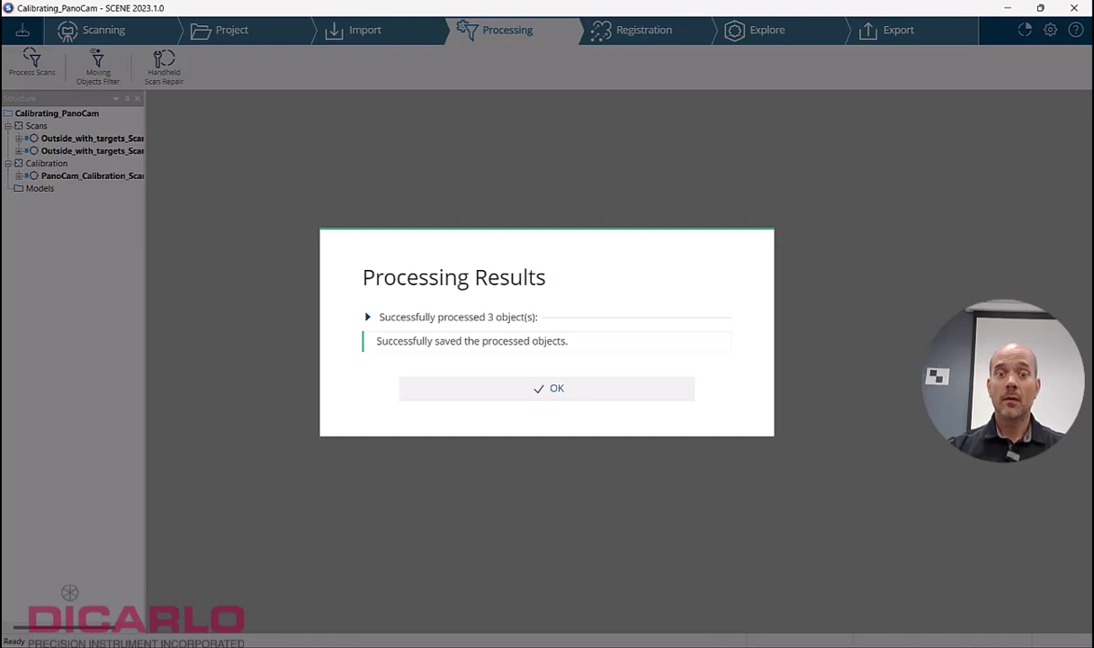
click(568, 396)
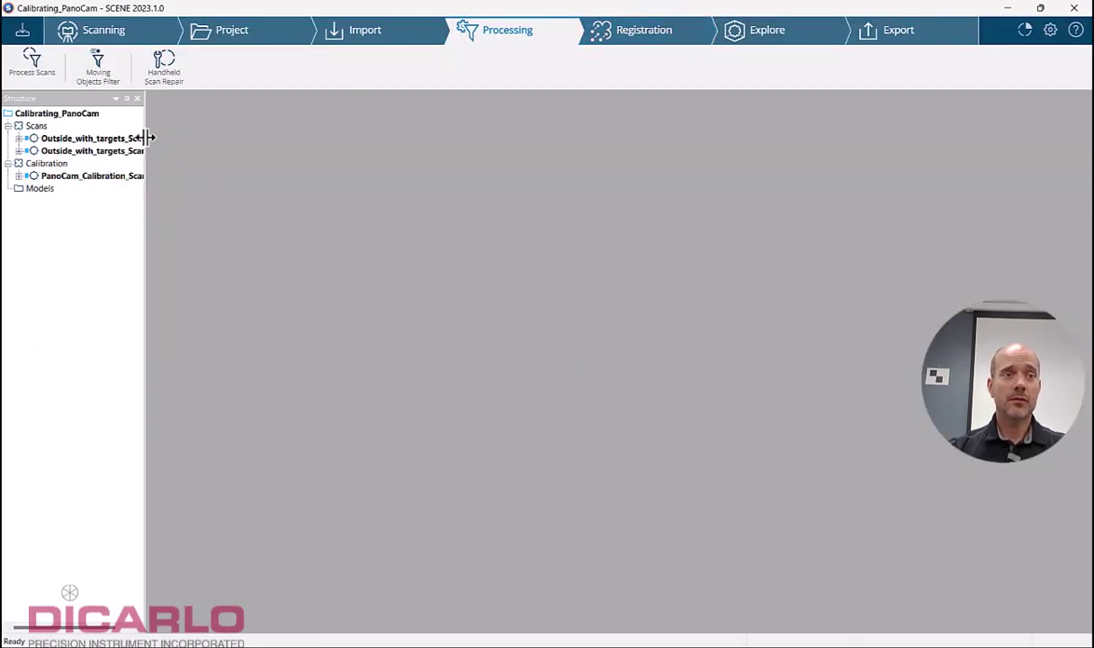
Open the Quick View of Outside_with_targets_Scan_001 and examine the color alignment at the sphere targets near the van and building.
drag(144, 153, 160, 148)
right_click(130, 139)
mouse_move(197, 171)
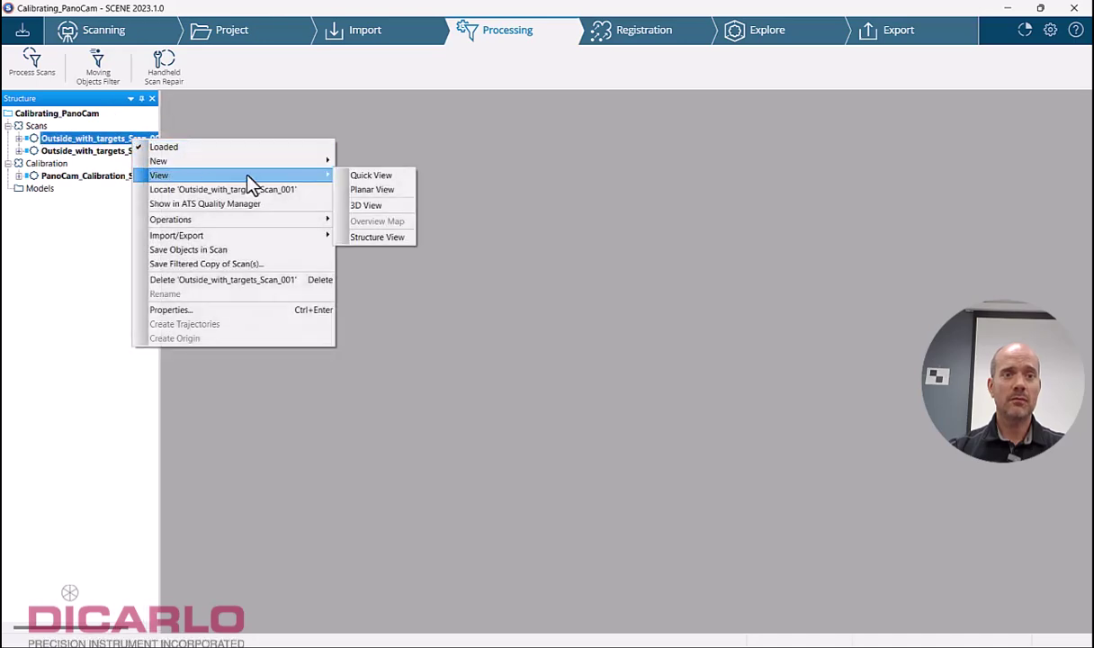
click(360, 176)
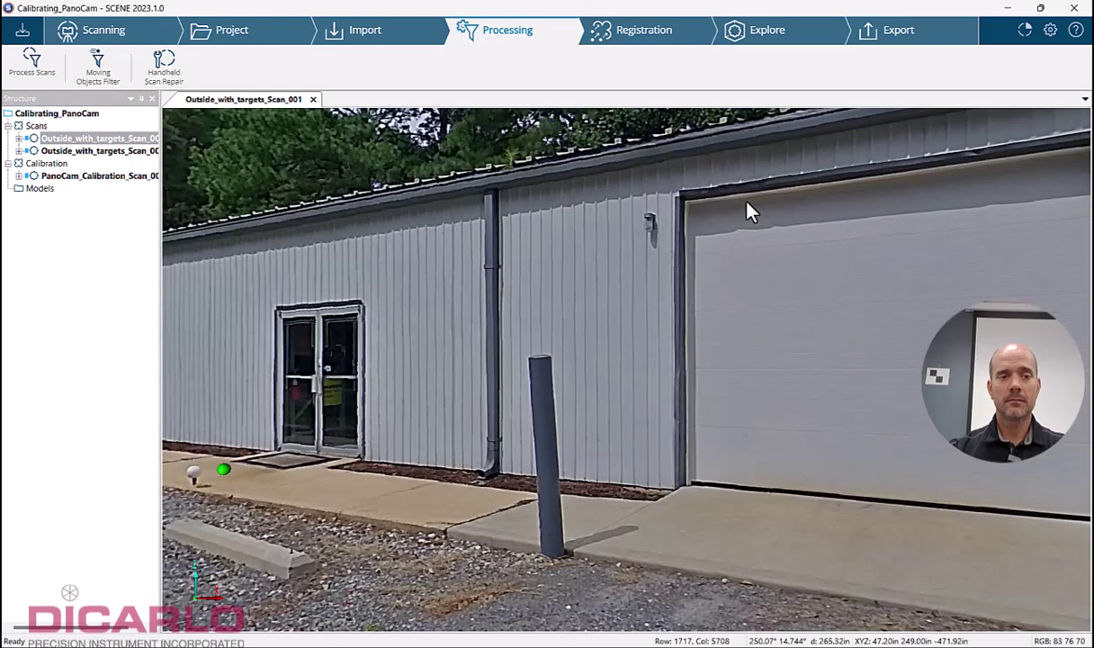
drag(486, 281, 524, 254)
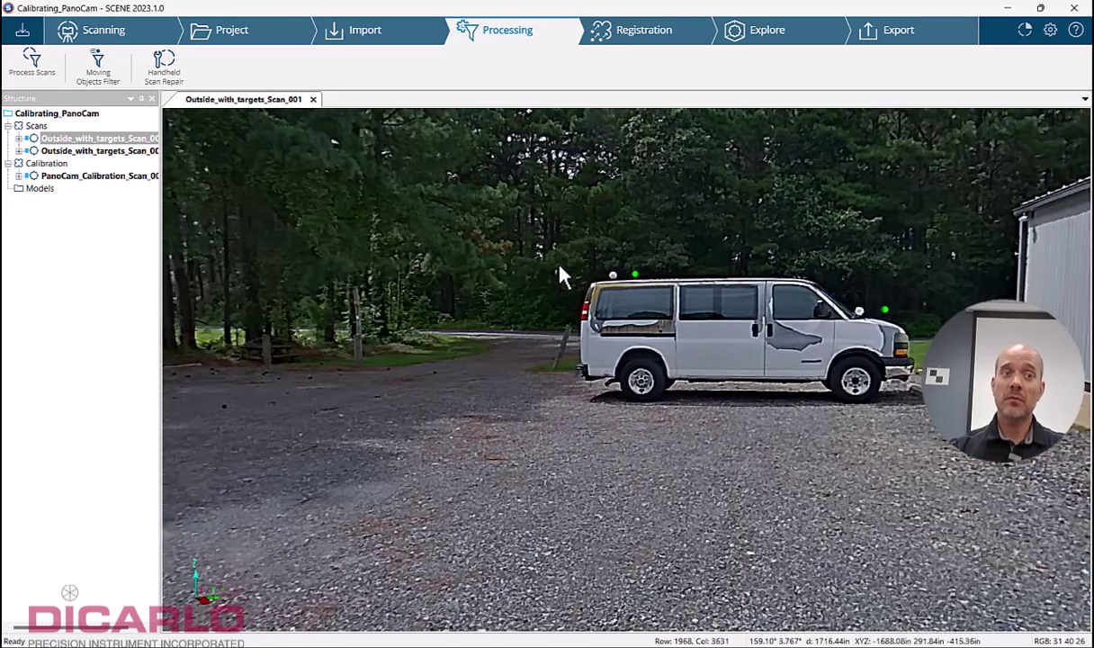
click(106, 151)
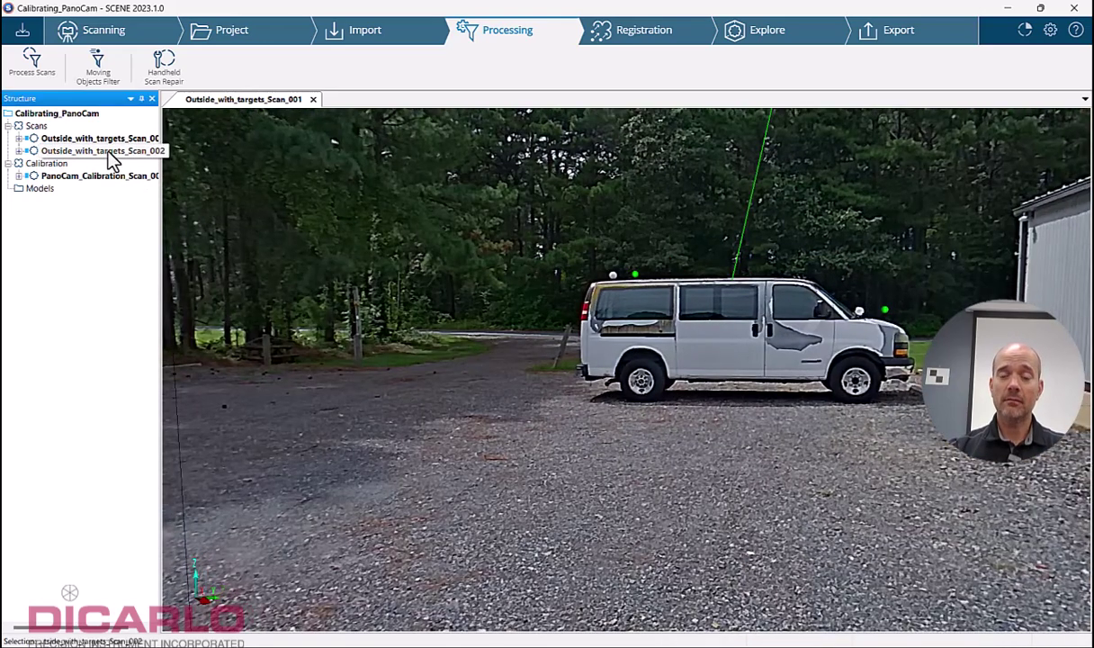
double_click(107, 151)
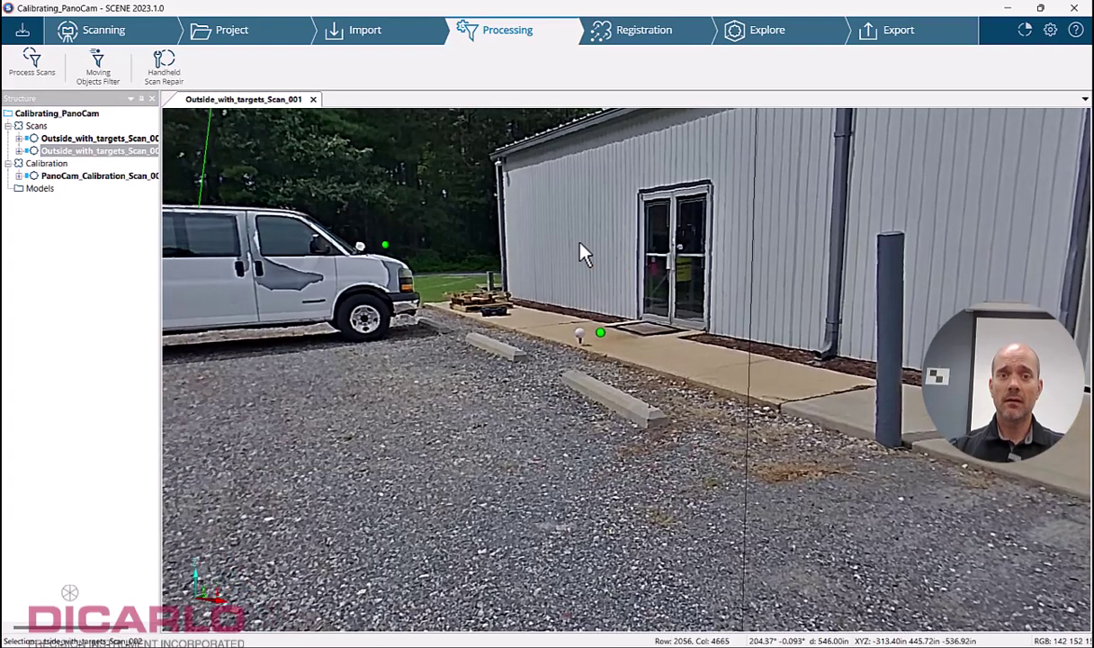
Compare the sphere targets between the grayscale and color display of Outside_with_targets_Scan_001.
click(769, 36)
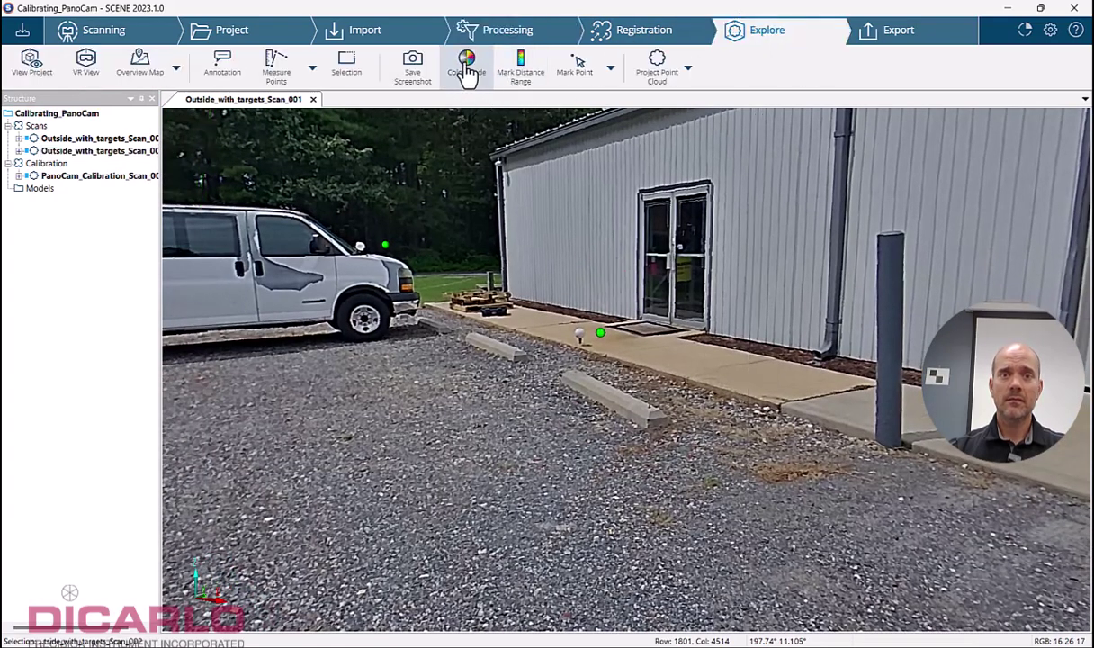
click(466, 71)
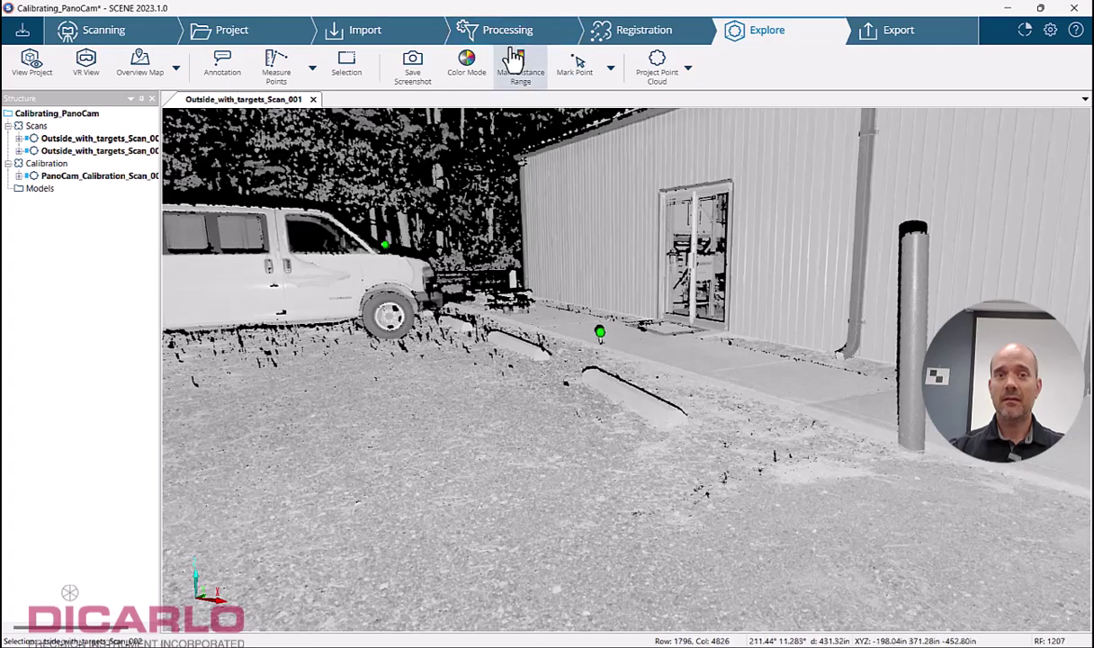
click(467, 65)
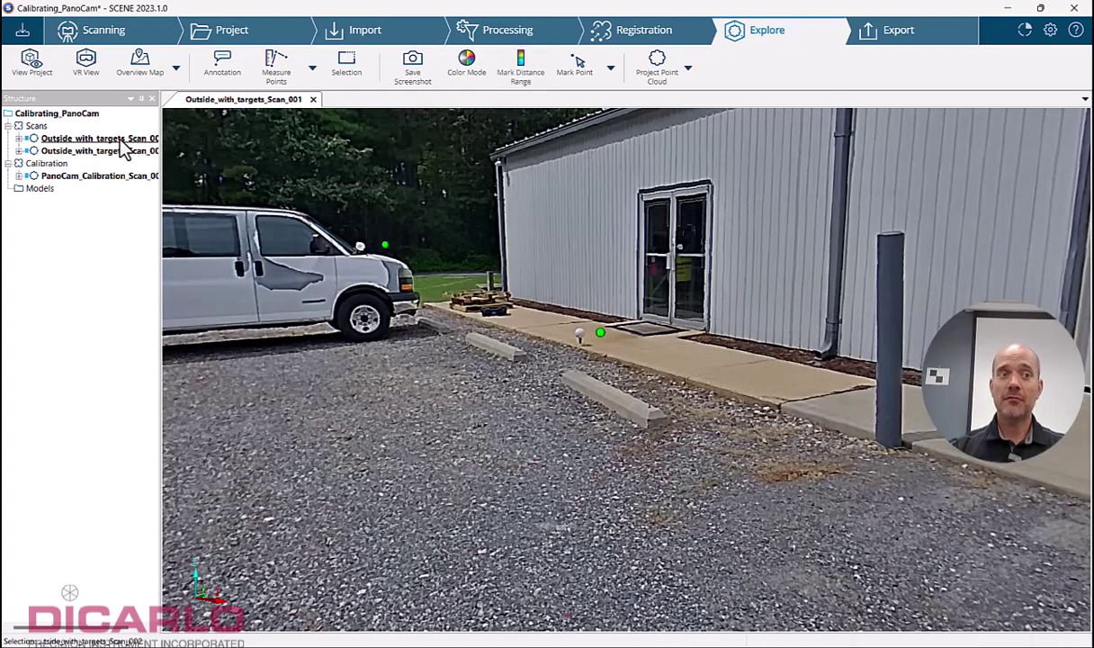
Delete Outside_with_targets_Scan_001 and Outside_with_targets_Scan_002 from the Scans cluster.
click(95, 139)
ctrl+click(112, 150)
key(Delete)
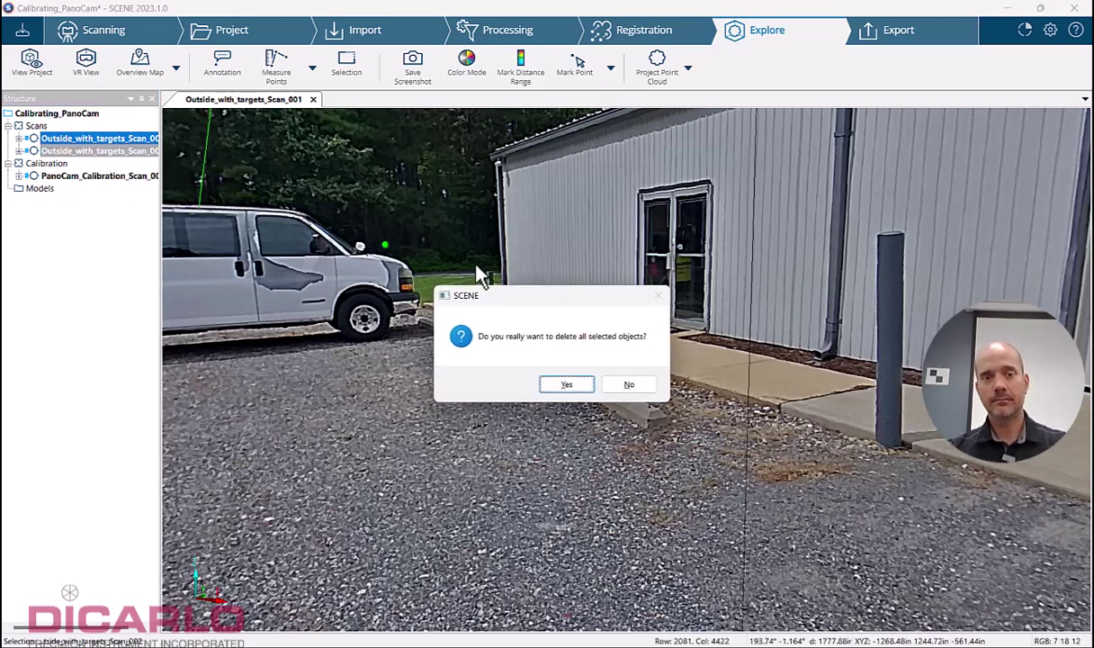
click(566, 385)
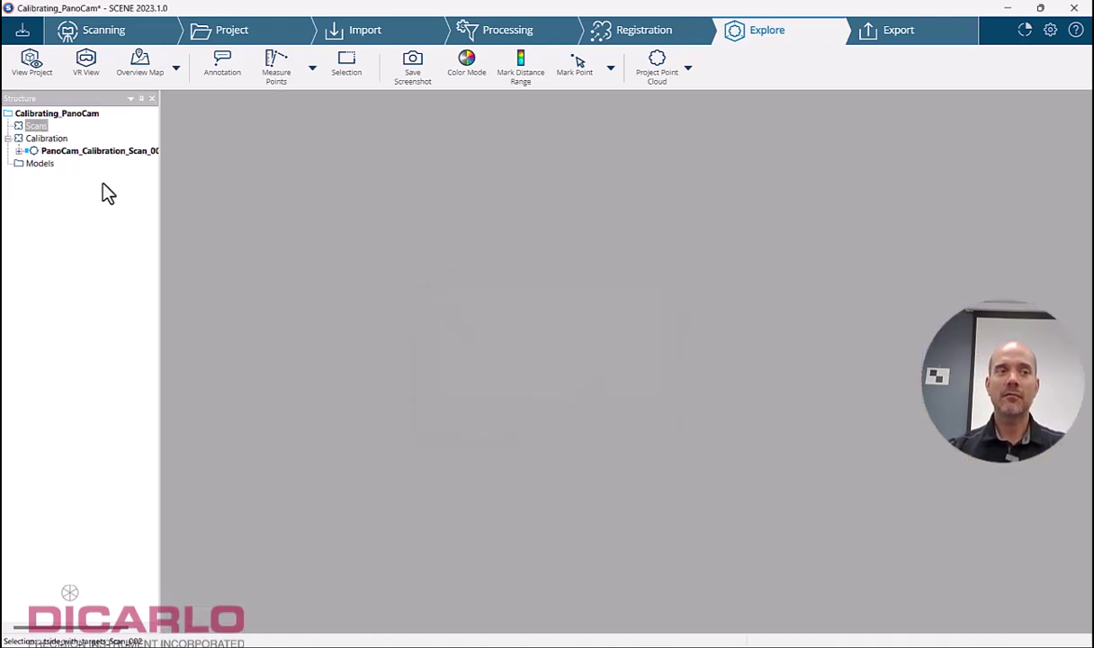
Import Outside_with_targets_Scan_001.fls and Outside_with_targets_Scan_002.fls from the Scans folder on the SDXC (H:) card.
click(376, 41)
click(31, 65)
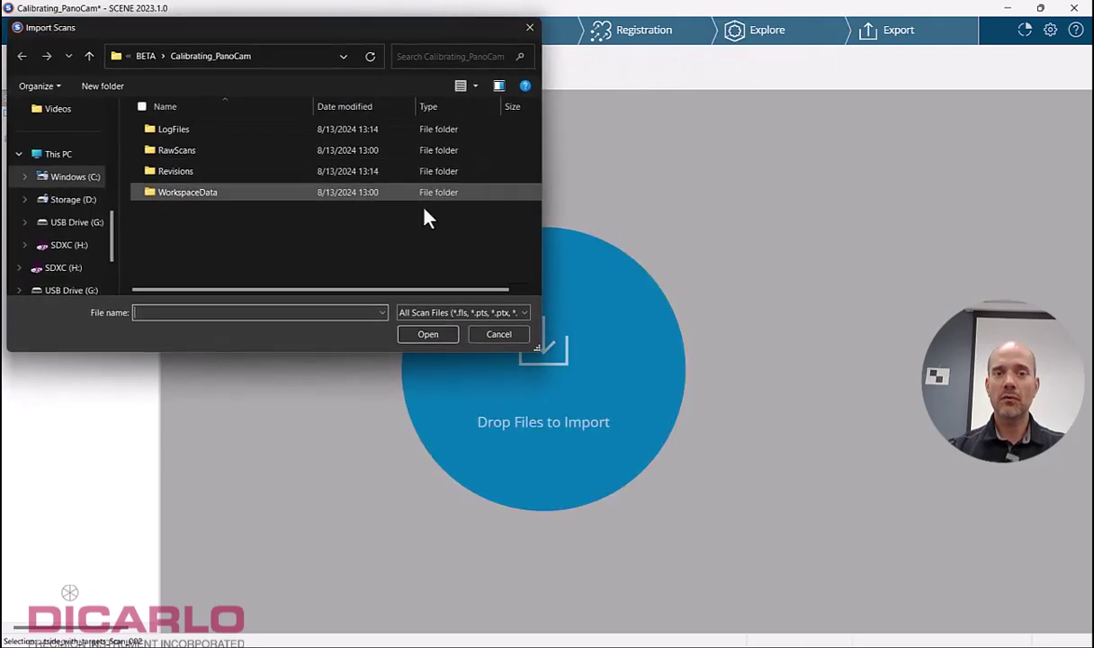
click(61, 245)
double_click(177, 155)
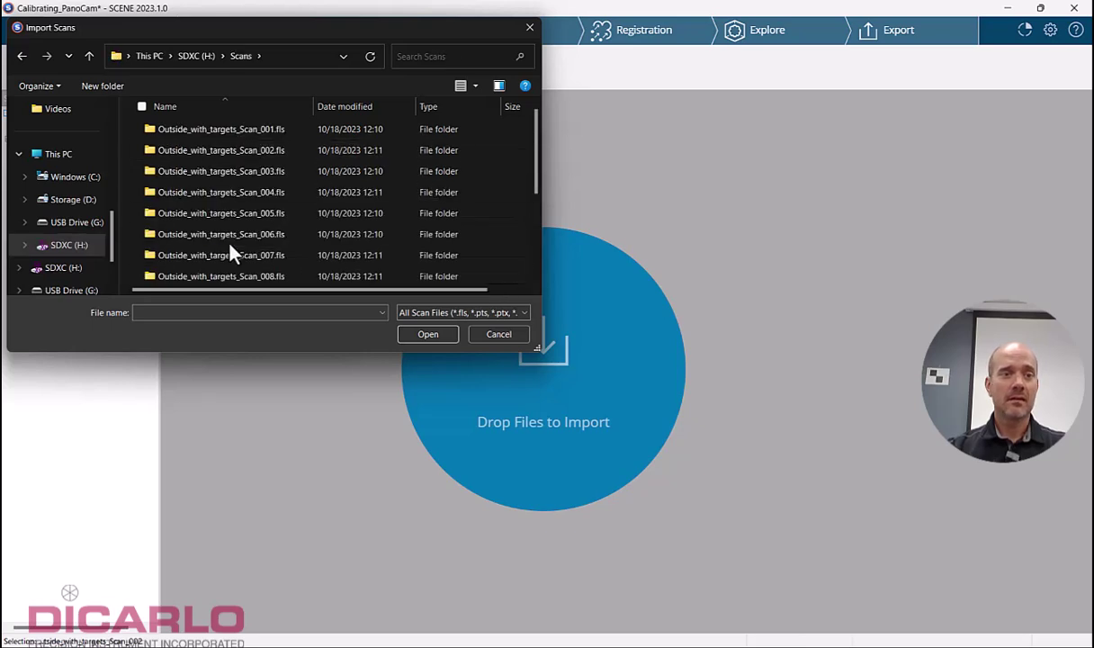
shift+click(261, 150)
drag(261, 150, 654, 317)
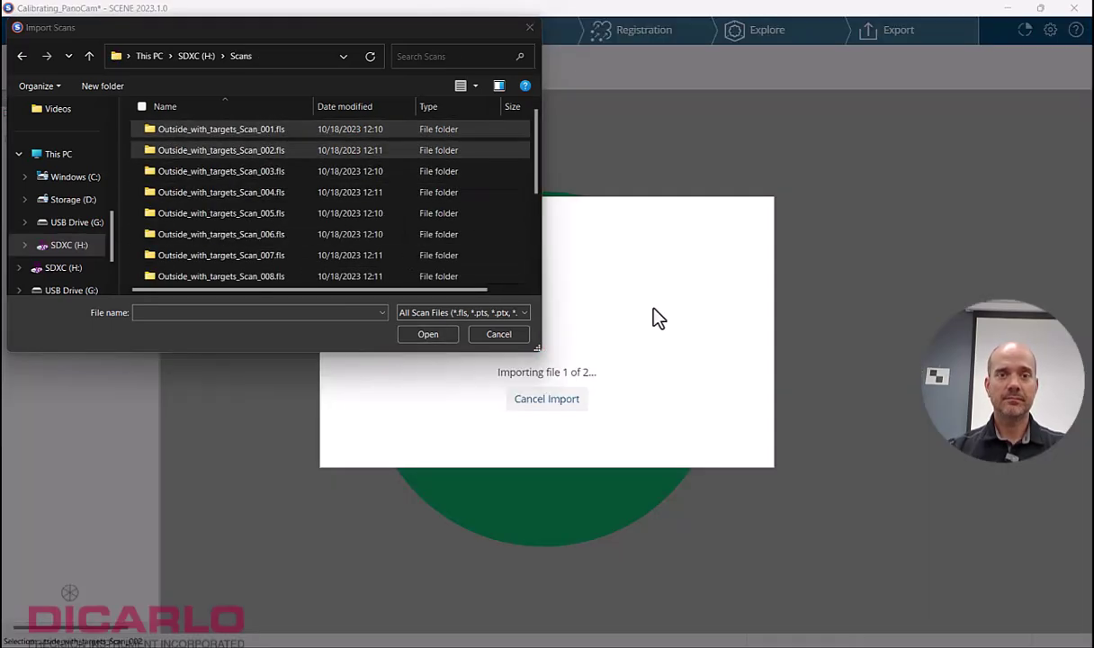
click(529, 27)
click(711, 378)
Set up processing of the Scans cluster with Colorize Scans selected.
click(467, 35)
click(44, 77)
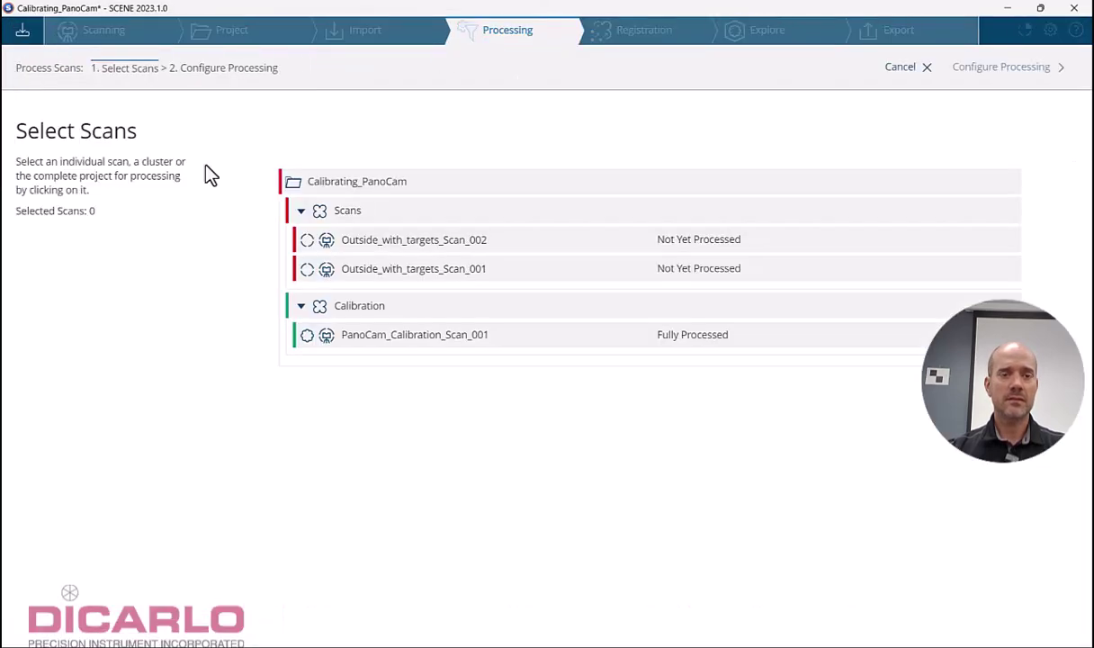
click(393, 219)
click(962, 70)
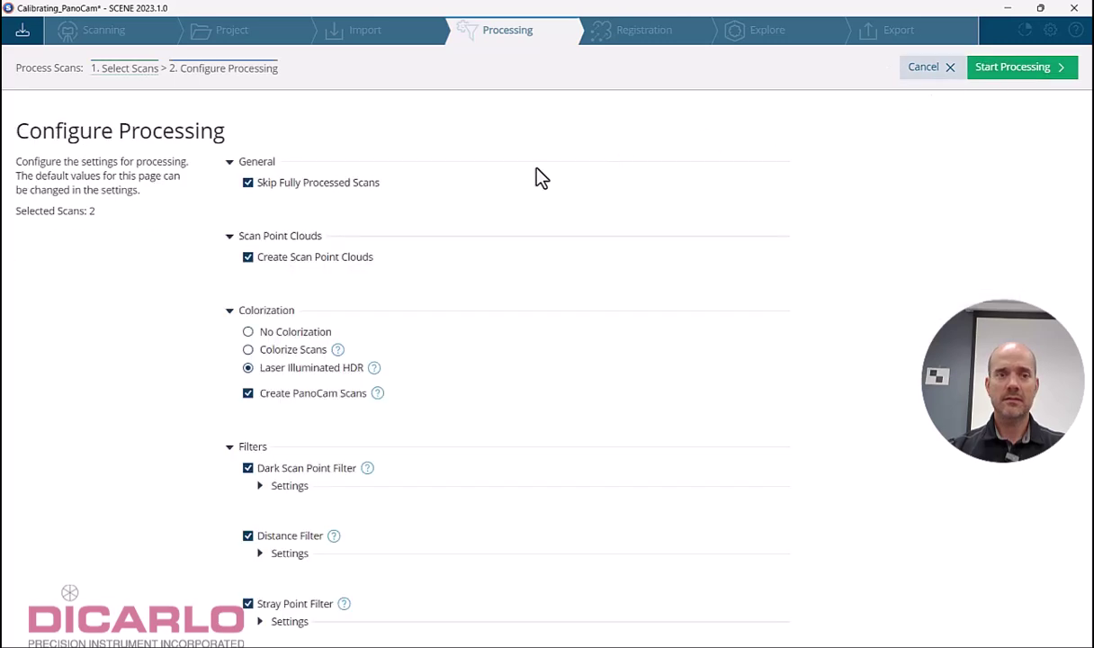
scroll(279, 422, down, 4)
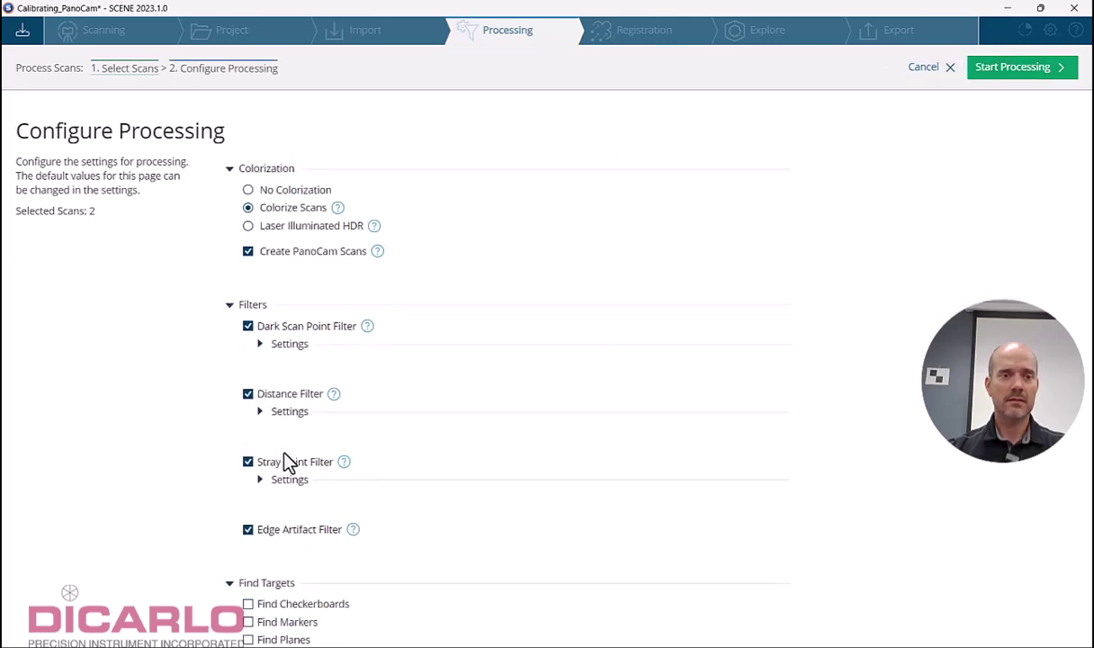
Turn off the Edge Artifact Filter, run the processing, and dismiss the results.
click(251, 459)
scroll(378, 470, down, 4)
drag(270, 508, 402, 434)
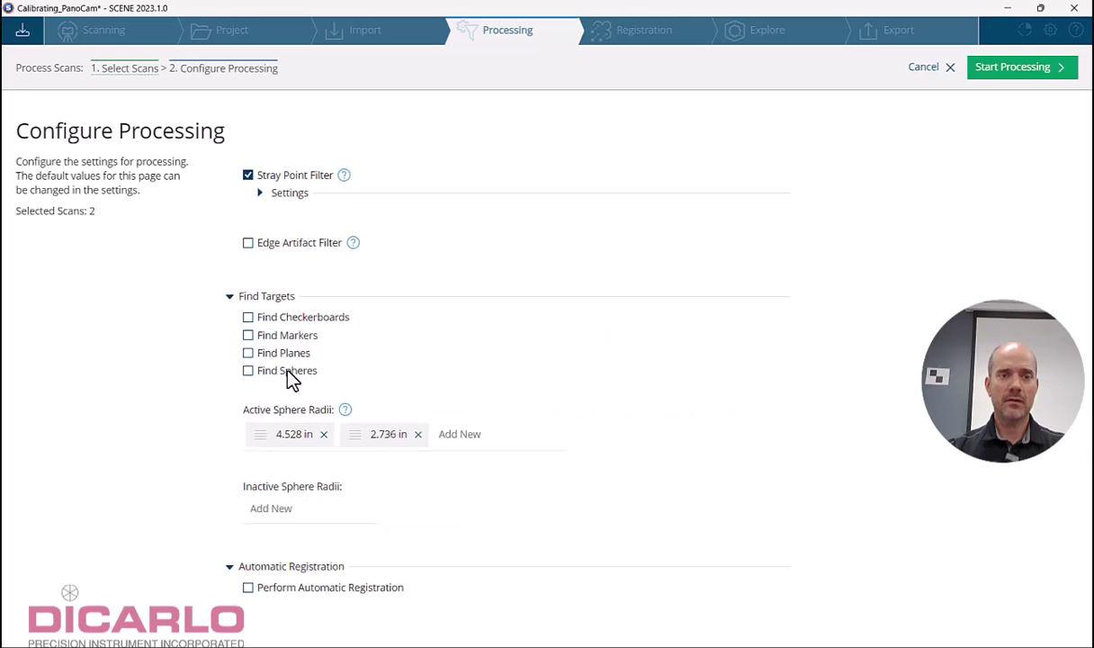
scroll(576, 350, up, 8)
click(1019, 72)
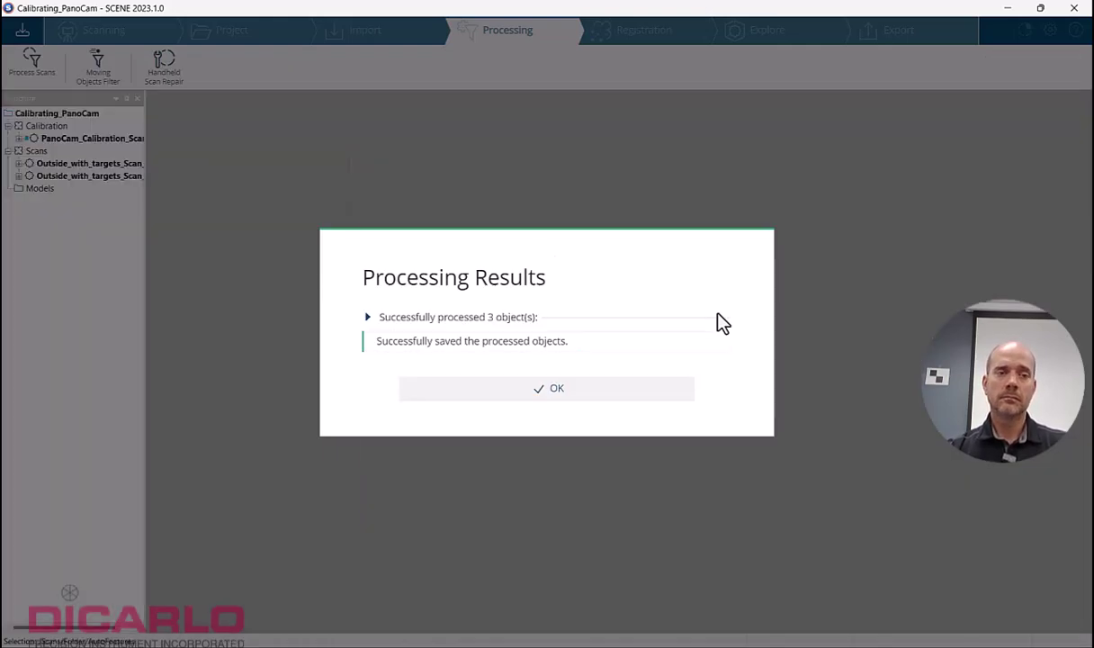
click(572, 402)
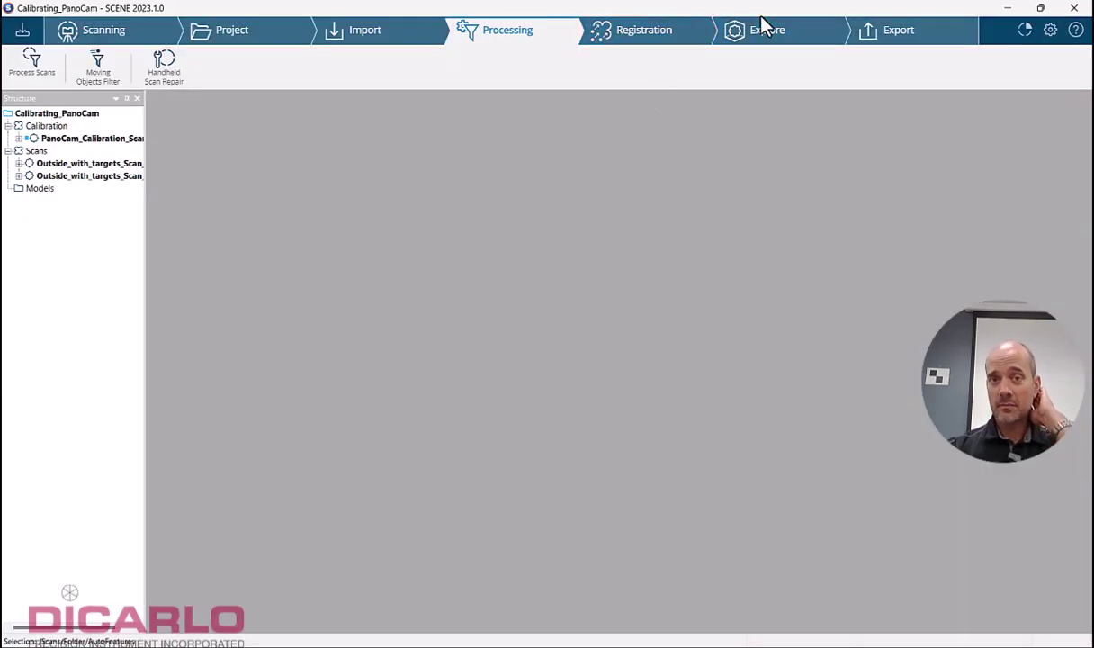
Open the Quick View of the reimported Outside_with_targets_Scan_001 and examine the color alignment at its sphere targets.
click(742, 36)
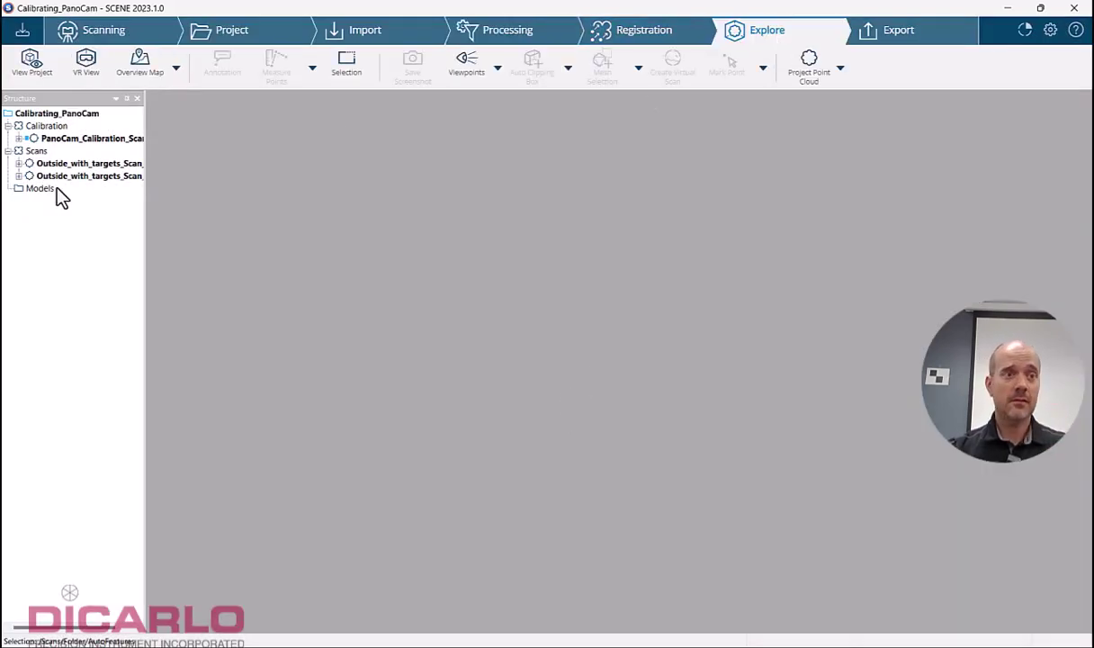
drag(146, 188, 191, 186)
right_click(133, 164)
mouse_move(176, 202)
click(356, 199)
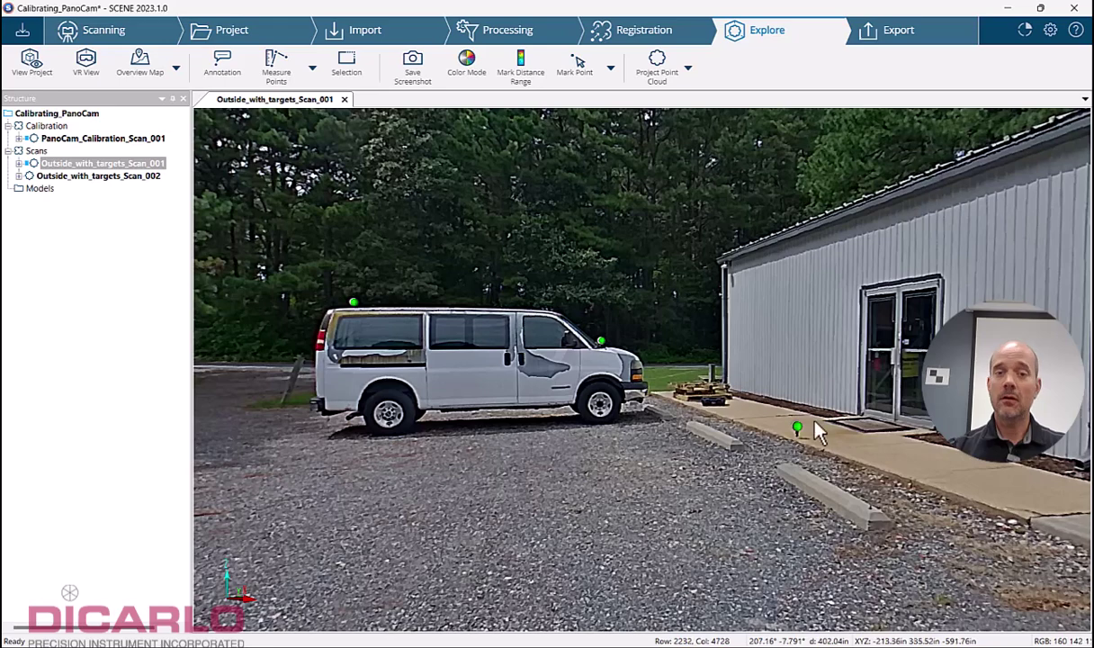
Open the Quick View of Outside_with_targets_Scan_002 and inspect the sphere targets around the van and sidewalk.
right_click(113, 178)
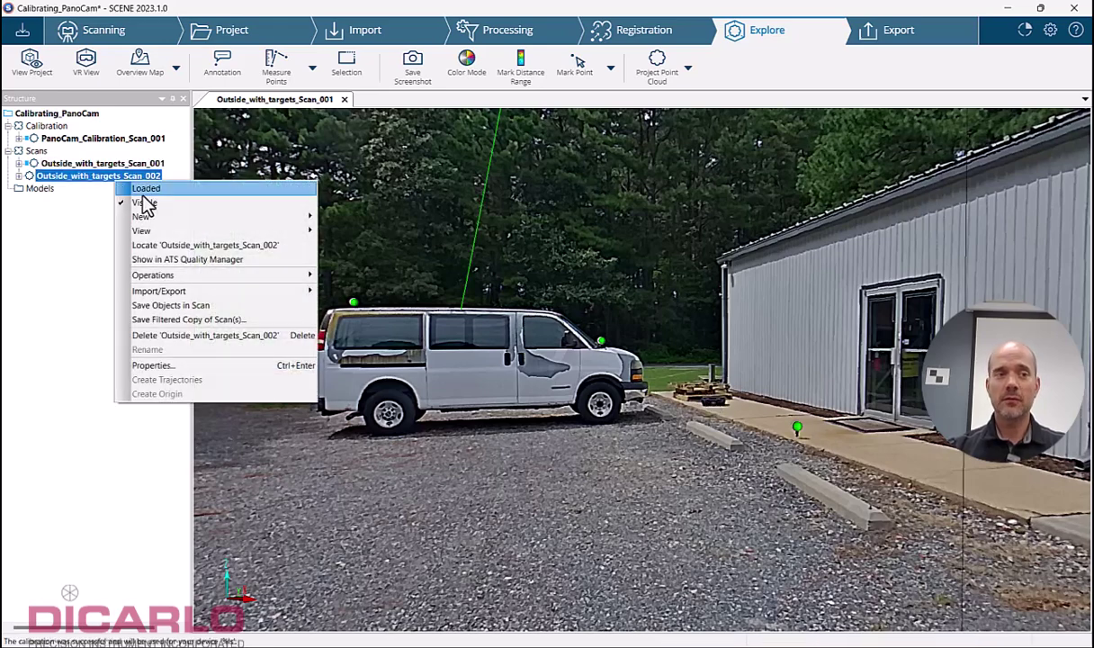
mouse_move(175, 232)
click(390, 247)
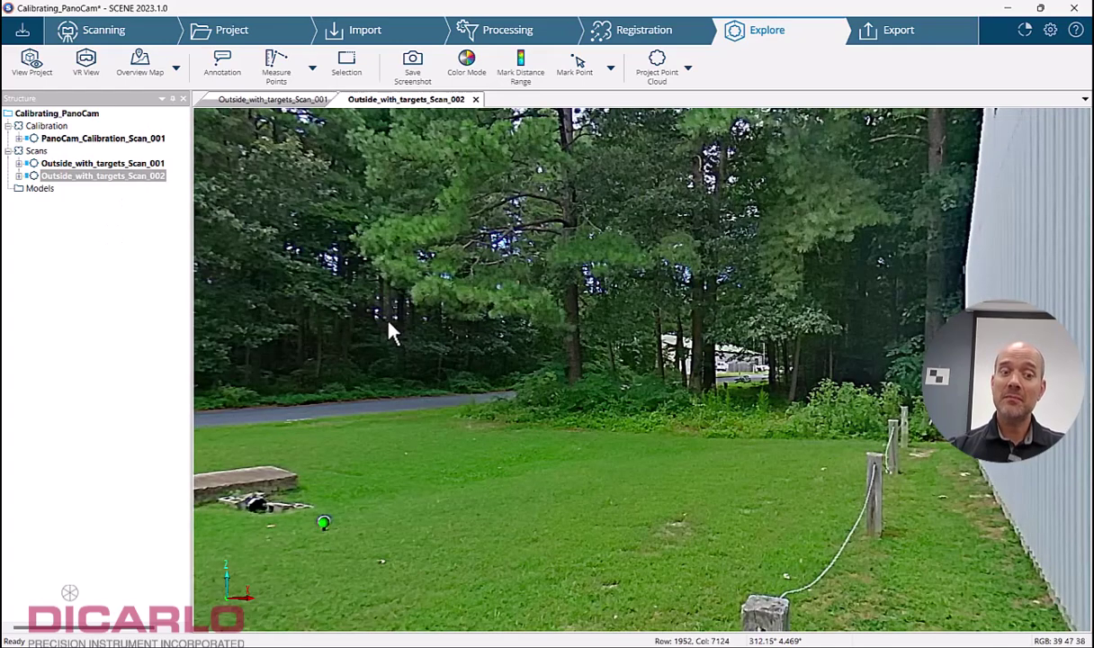
mouse_move(420, 379)
mouse_down()
mouse_move(471, 381)
mouse_move(442, 369)
mouse_move(467, 364)
mouse_move(411, 346)
mouse_move(360, 351)
mouse_move(540, 356)
mouse_up()
scroll(459, 377, up, 3)
drag(459, 378, 363, 537)
Compare the sphere targets between the grayscale and color display of Outside_with_targets_Scan_002, including those on the lawn.
click(465, 61)
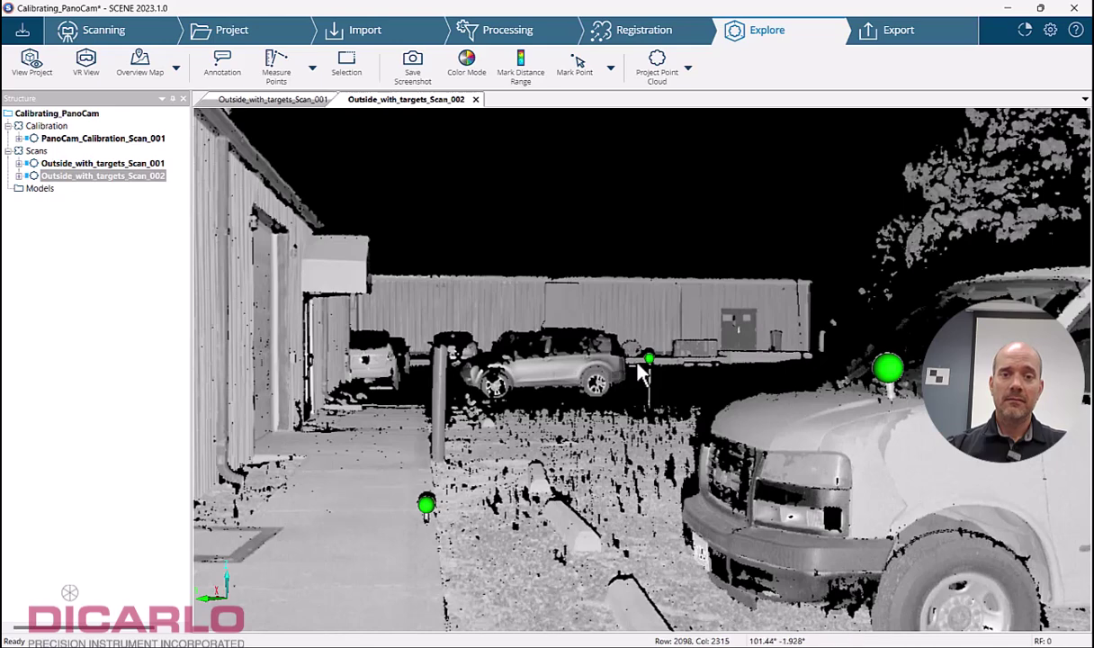
click(465, 65)
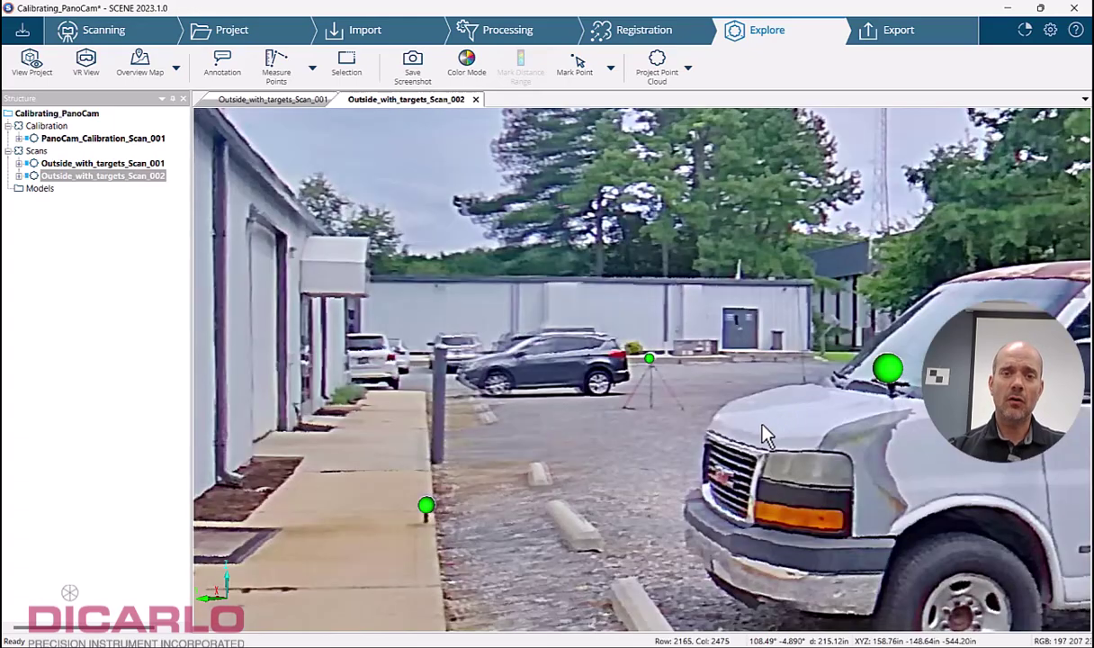
mouse_move(724, 402)
mouse_down()
mouse_move(708, 434)
mouse_move(798, 422)
mouse_move(769, 391)
mouse_move(683, 371)
mouse_up()
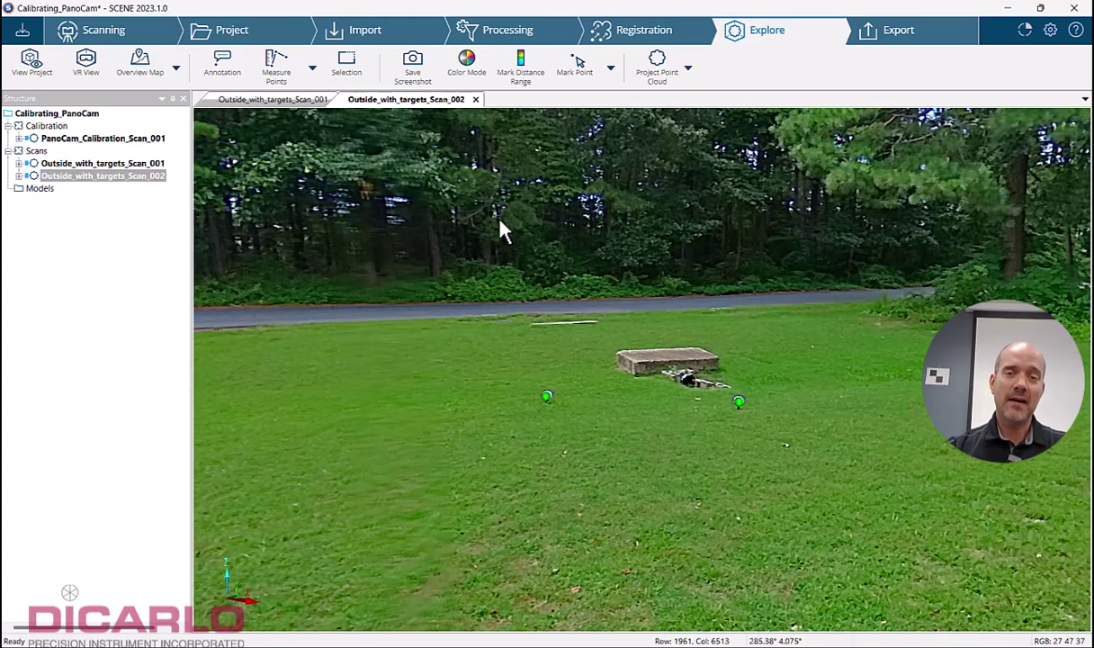
Return to the Quick View of Outside_with_targets_Scan_001 and inspect the color alignment at the sphere on the tripod.
click(476, 100)
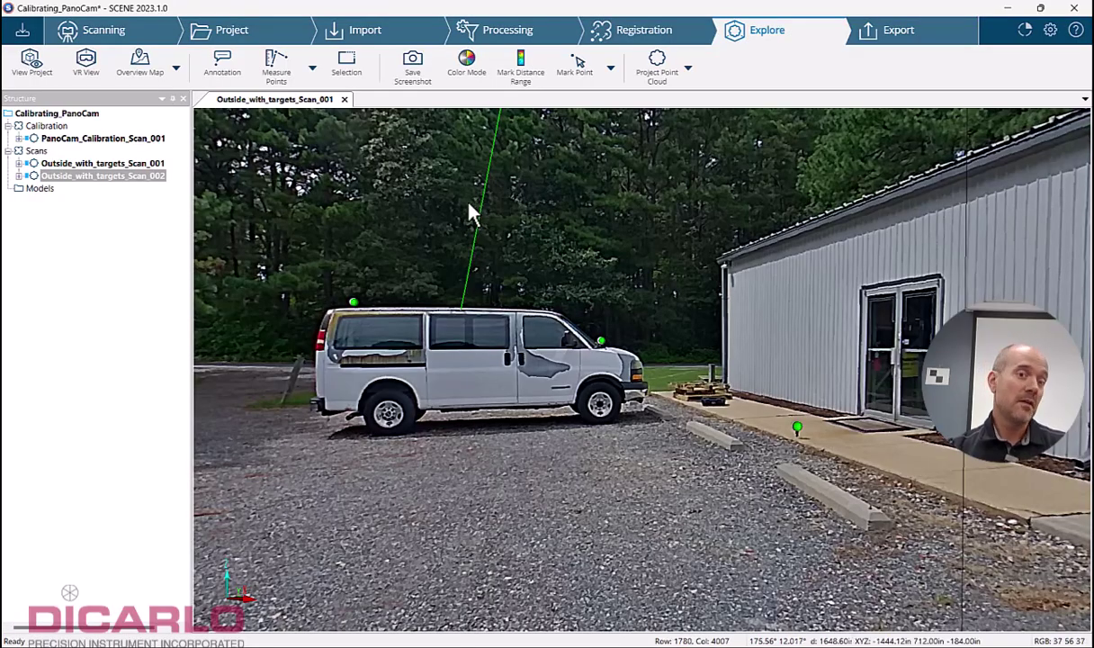
double_click(625, 247)
drag(629, 229, 693, 229)
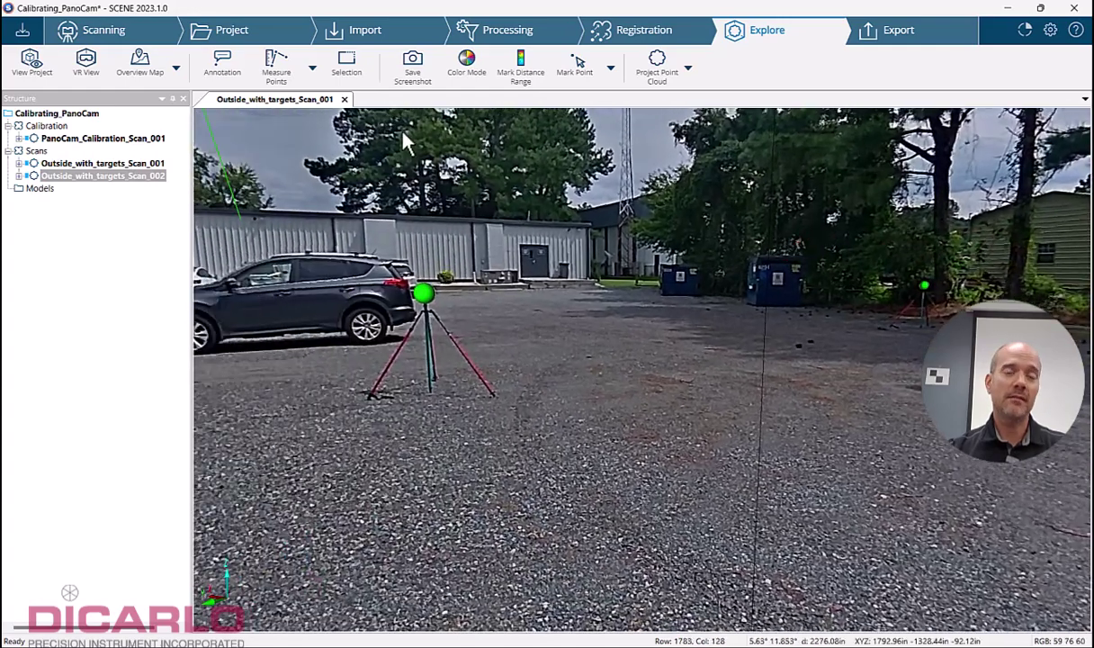